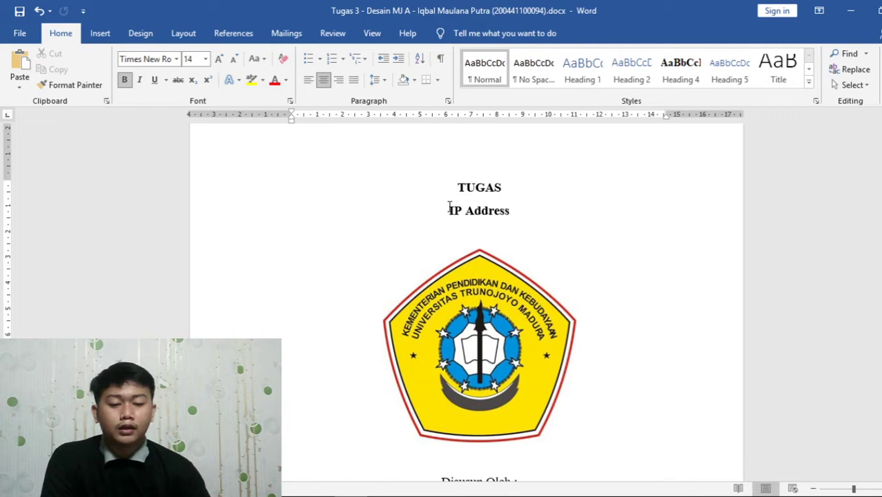
# Review the assignment's cover page, from the "IP Address" title and logo through the author, lecturer and university details
pyautogui.moveTo(448, 207); pyautogui.dragTo(515, 222)
pyautogui.click(577, 243)
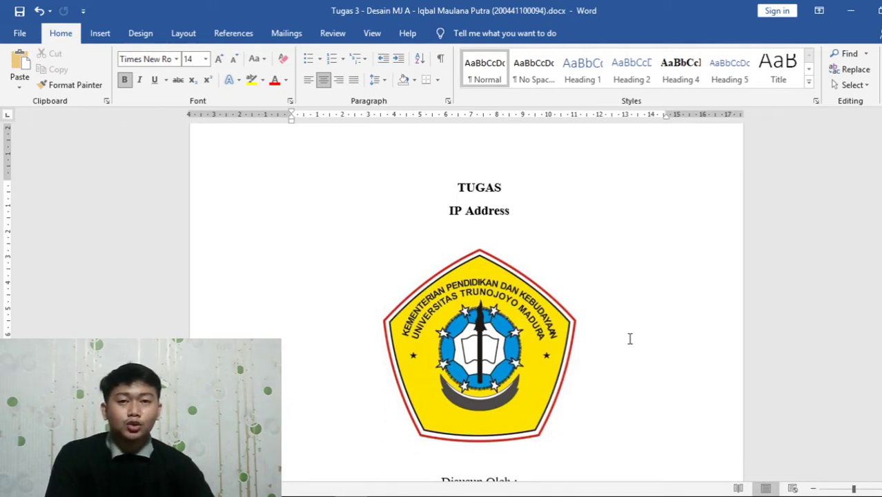
pyautogui.scroll(-3, 629, 311)
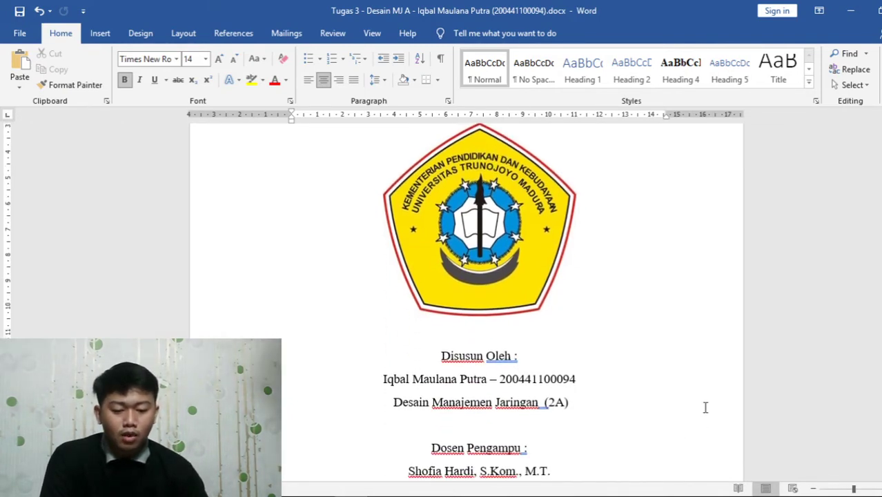
pyautogui.scroll(-2, 705, 407)
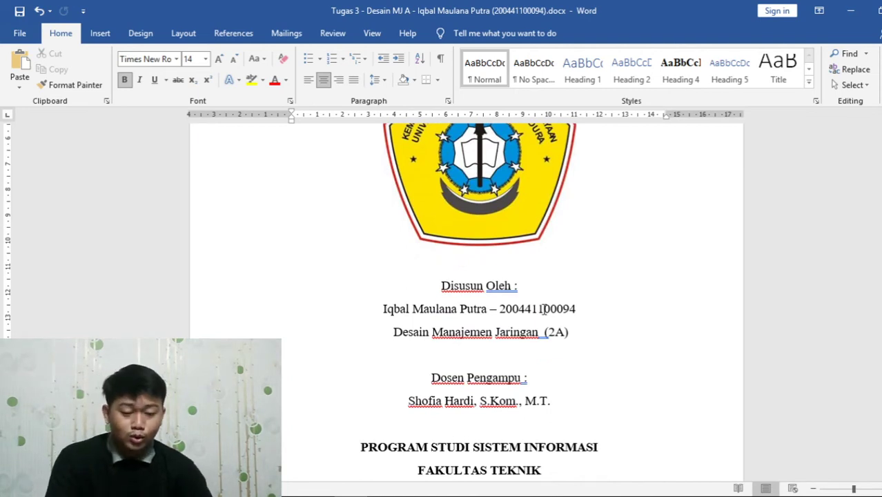
pyautogui.scroll(-1, 544, 309)
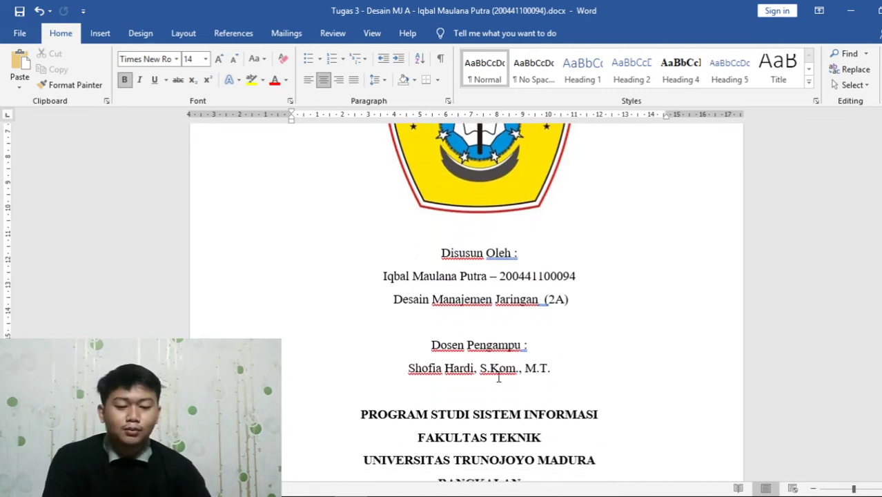
pyautogui.scroll(-2, 543, 342)
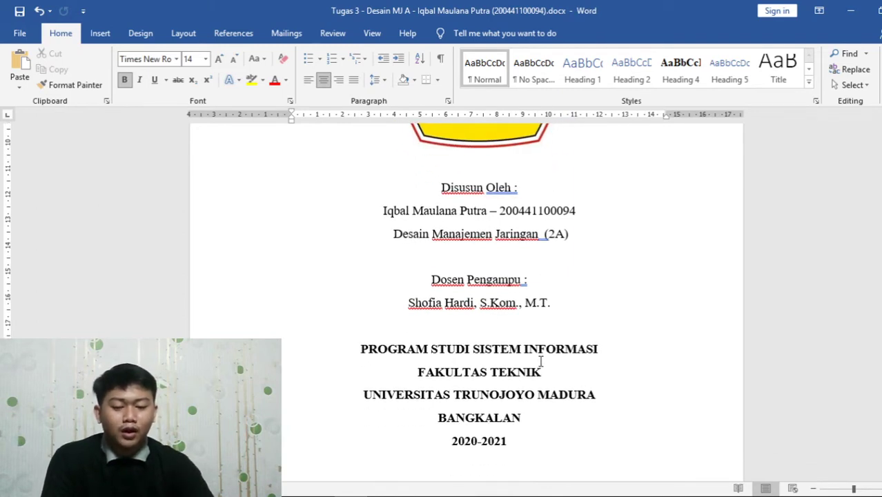
pyautogui.scroll(-1, 515, 332)
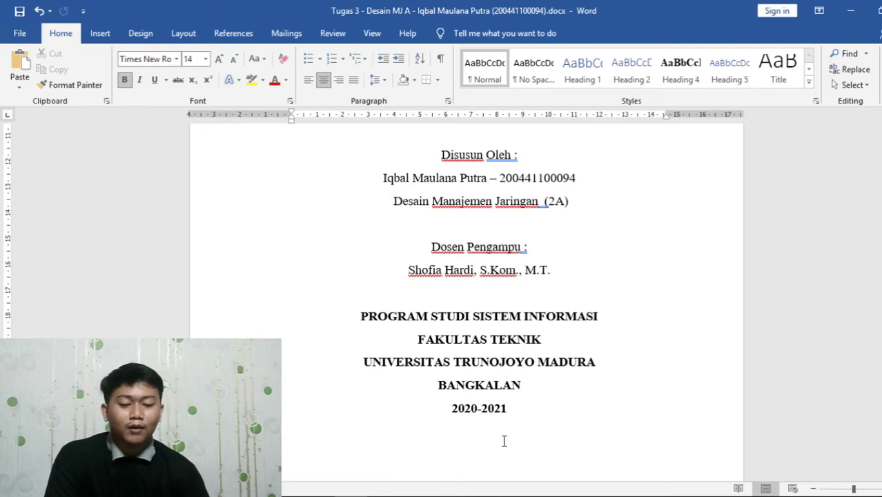
pyautogui.scroll(-5, 612, 456)
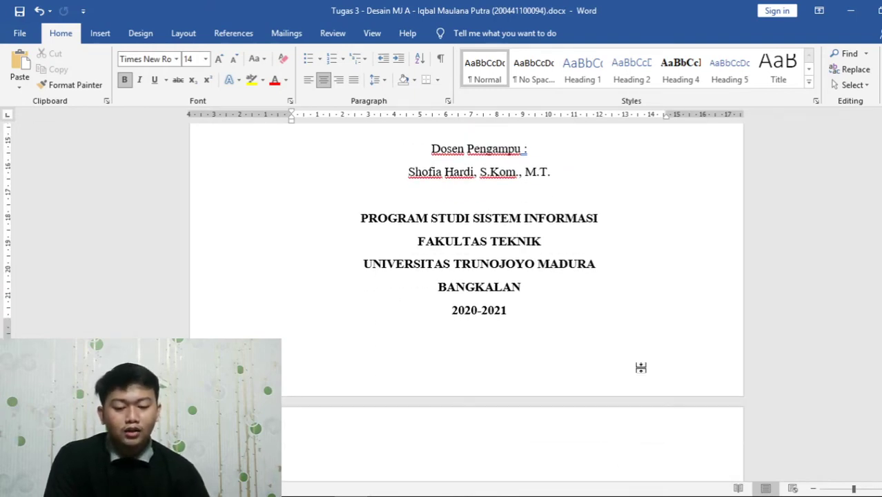
# Read the "Ip Address" introduction, covering its definition, number groups, example address 192.168.38.1, and Network ID and Host ID
pyautogui.scroll(-6, 642, 368)
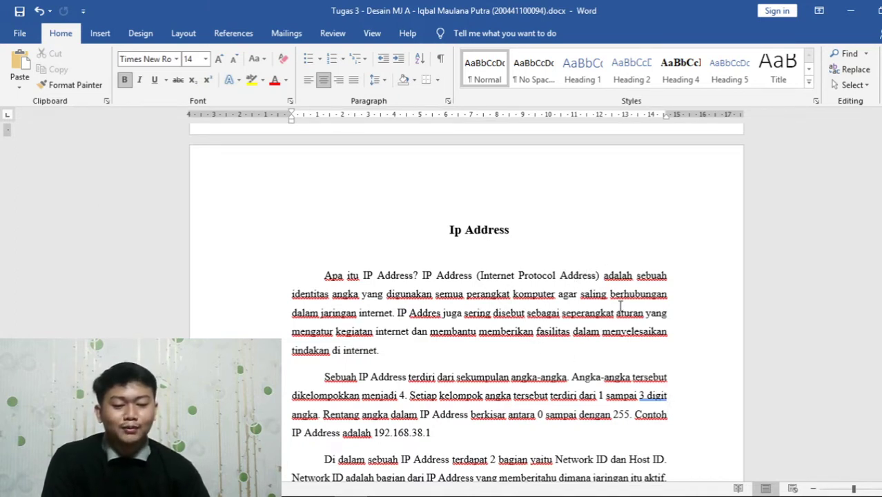
pyautogui.scroll(-1, 630, 304)
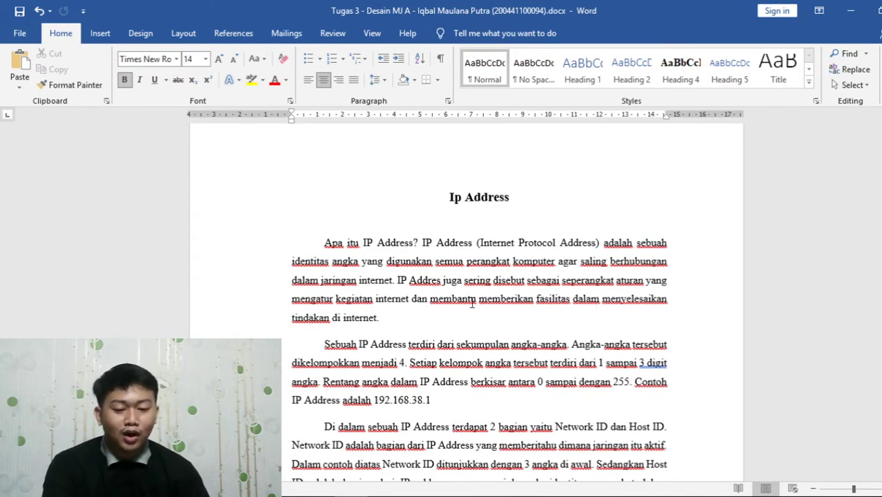
pyautogui.keyDown('ctrl'); pyautogui.scroll(2, 417, 314); pyautogui.keyUp('ctrl')
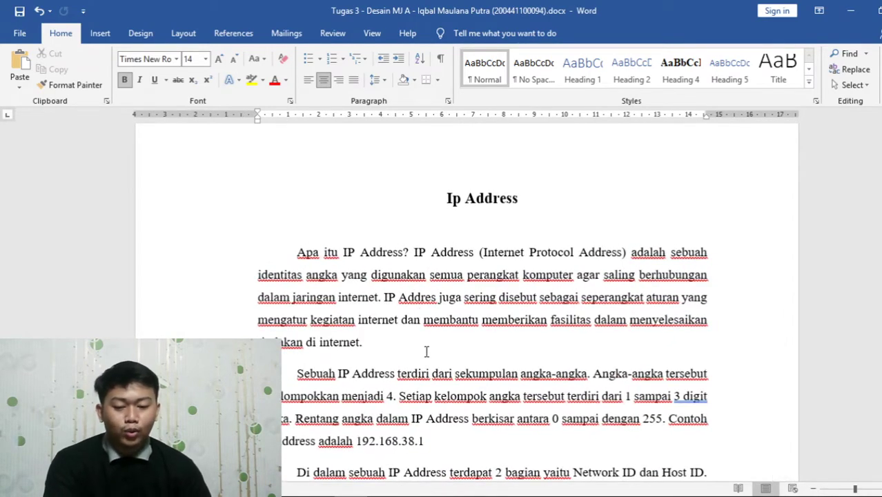
pyautogui.keyDown('ctrl'); pyautogui.scroll(-2, 431, 341); pyautogui.keyUp('ctrl')
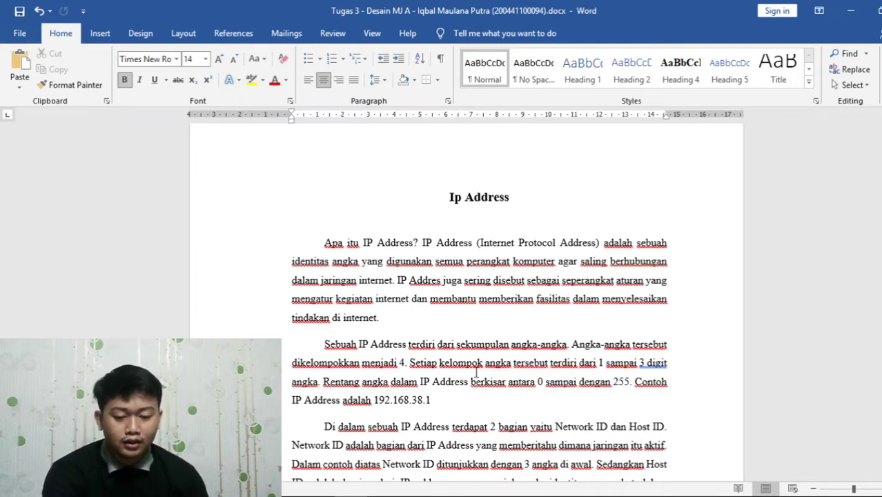
pyautogui.scroll(-3, 478, 371)
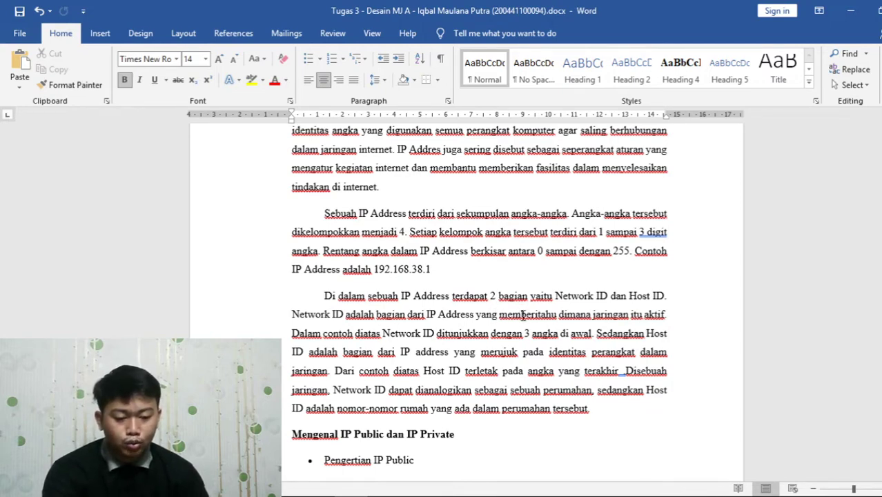
pyautogui.scroll(-1, 547, 332)
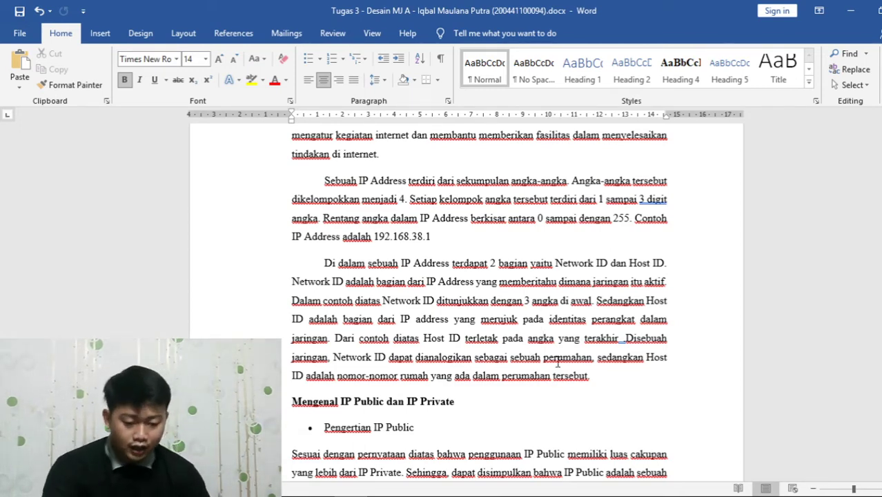
pyautogui.moveTo(373, 237); pyautogui.dragTo(391, 237)
pyautogui.click(426, 265)
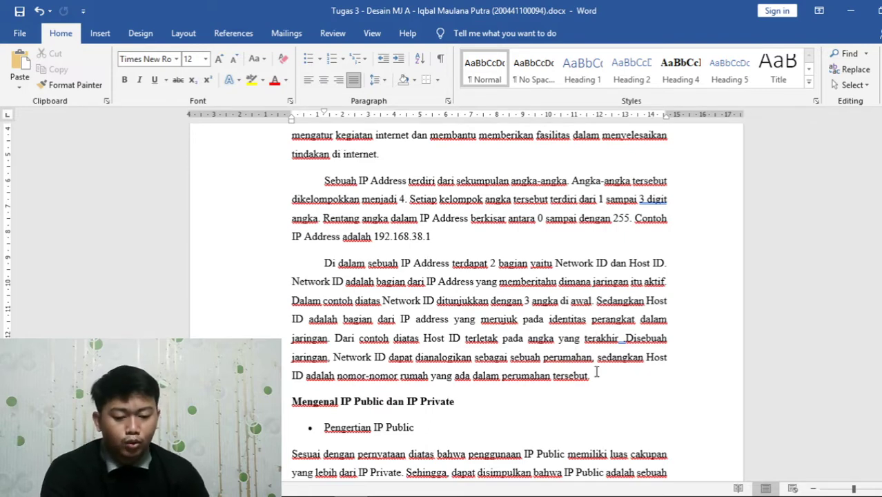
pyautogui.scroll(-1, 596, 369)
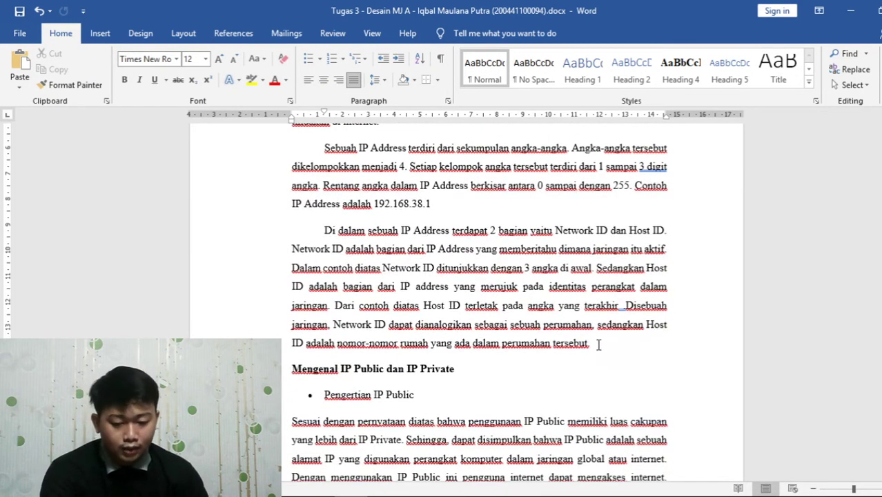
pyautogui.scroll(-1, 552, 328)
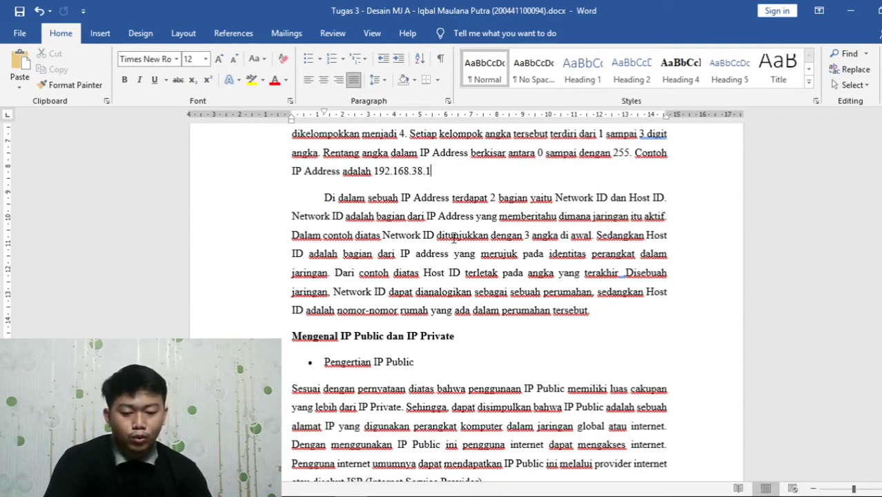
# Read the "Mengenal IP Public dan IP Private" section, covering the definitions of both public and private IP
pyautogui.click(499, 310)
pyautogui.scroll(-1, 499, 310)
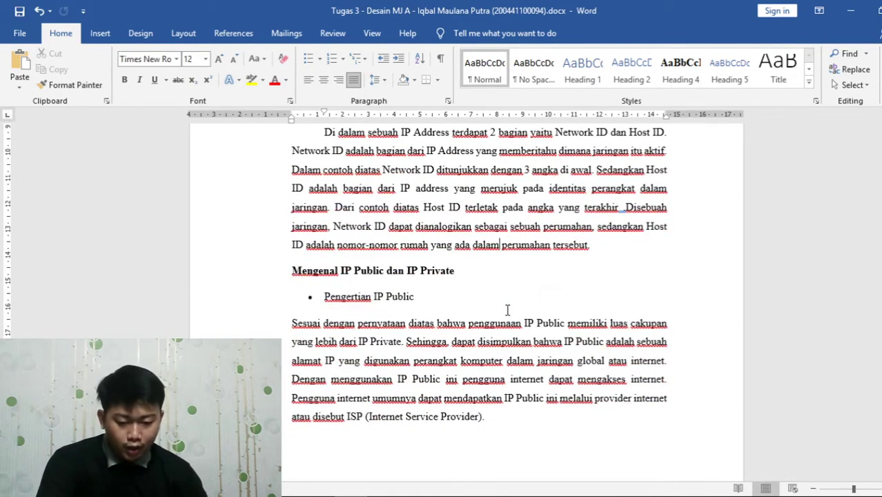
pyautogui.scroll(-2, 478, 352)
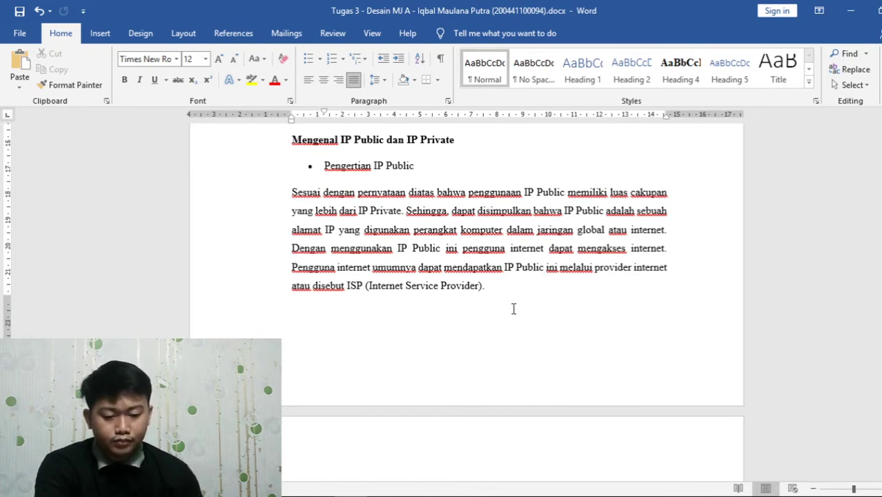
pyautogui.scroll(-2, 513, 309)
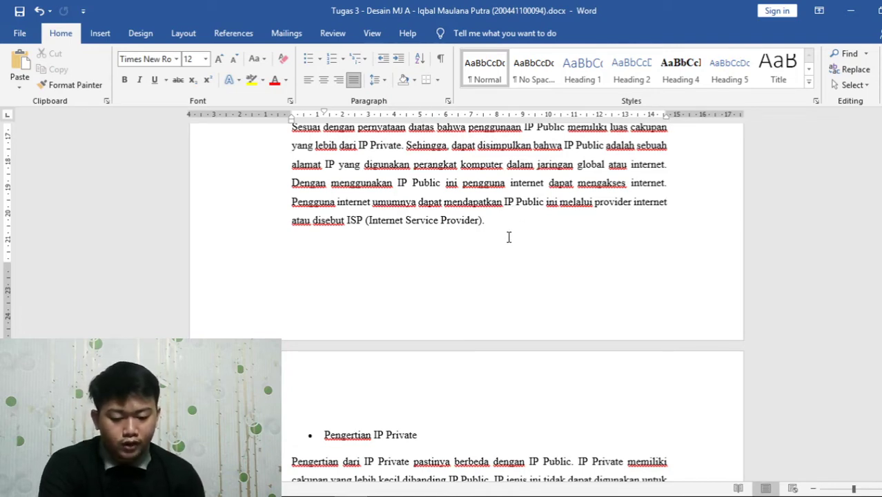
pyautogui.scroll(-4, 509, 237)
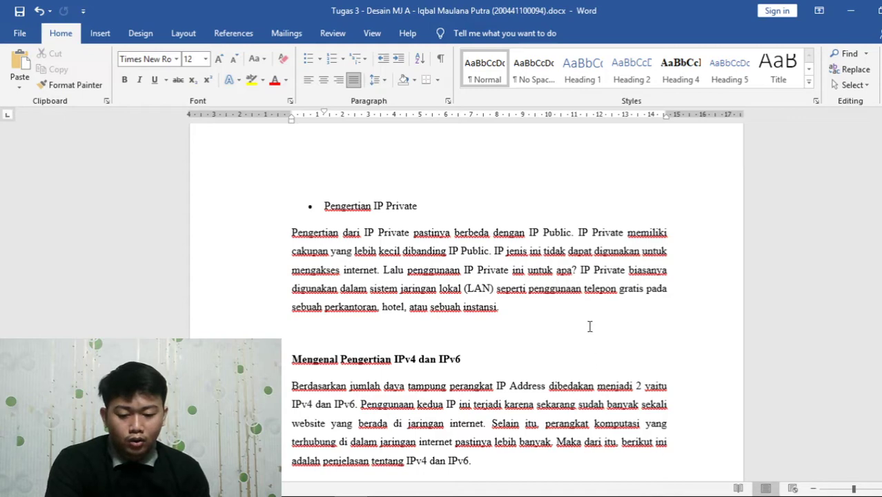
# Examine the introduction to IPv4 and IPv6 and the "Pengertian IPv4" paragraph, selecting its description as the fourth IP version used to identify devices
pyautogui.scroll(-5, 583, 327)
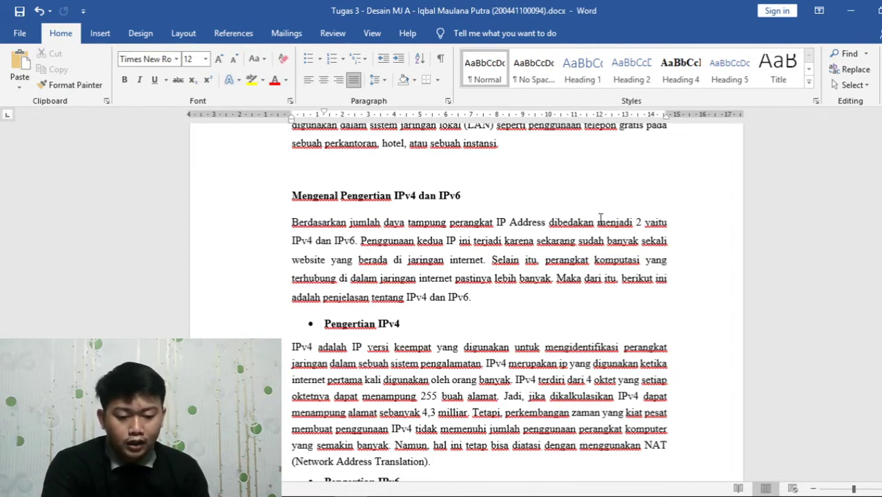
pyautogui.doubleClick(623, 222)
pyautogui.click(662, 222)
pyautogui.moveTo(292, 240); pyautogui.dragTo(356, 240)
pyautogui.click(382, 279)
pyautogui.scroll(-2, 383, 293)
pyautogui.scroll(-1, 384, 291)
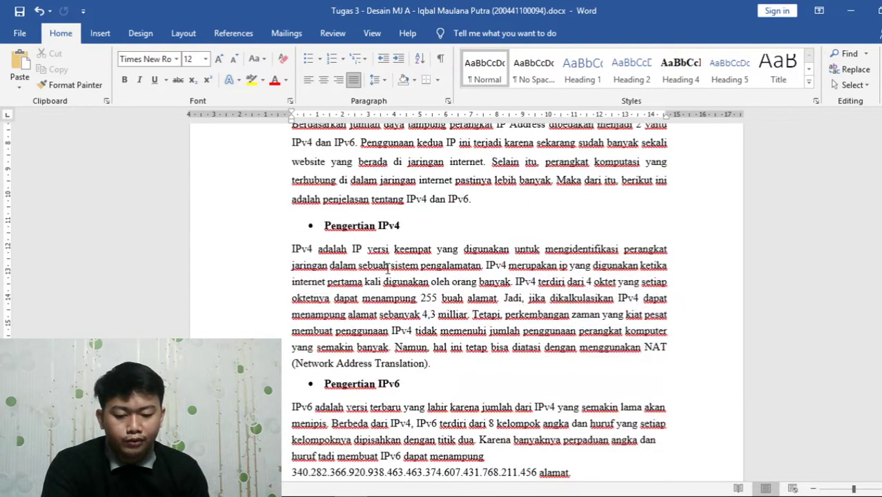
pyautogui.moveTo(426, 250); pyautogui.dragTo(476, 263)
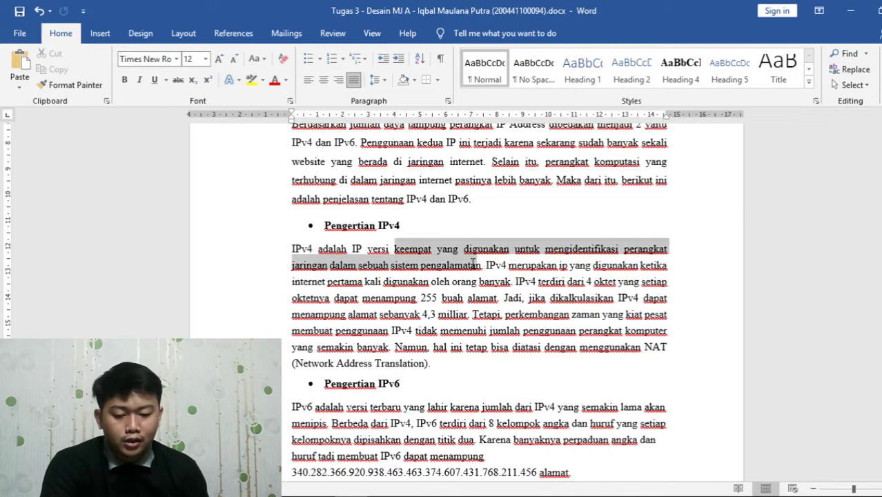
pyautogui.click(497, 290)
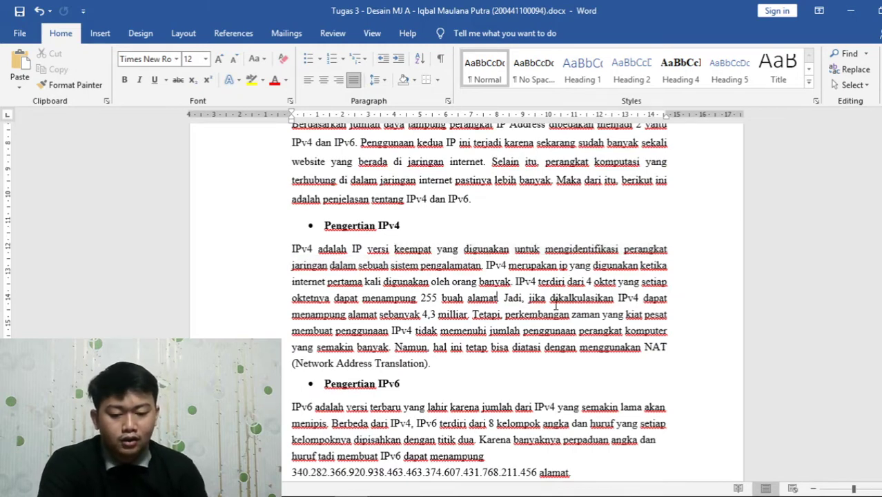
pyautogui.scroll(-1, 557, 305)
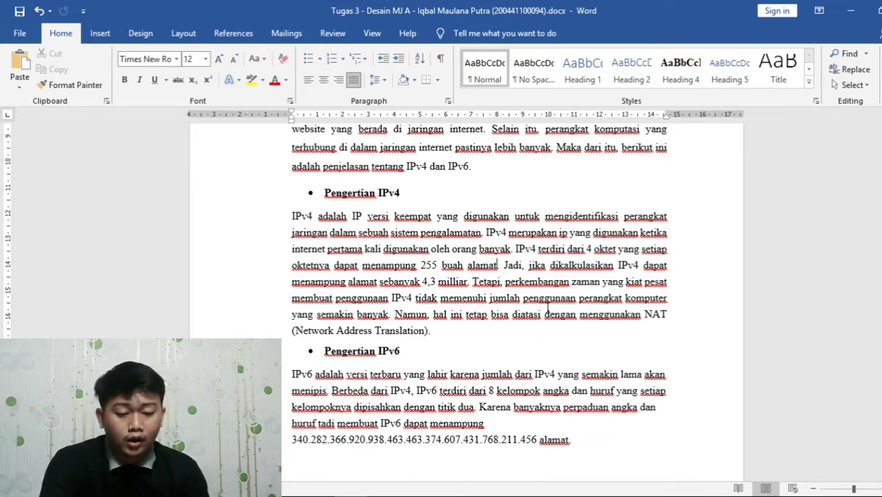
pyautogui.scroll(-1, 547, 307)
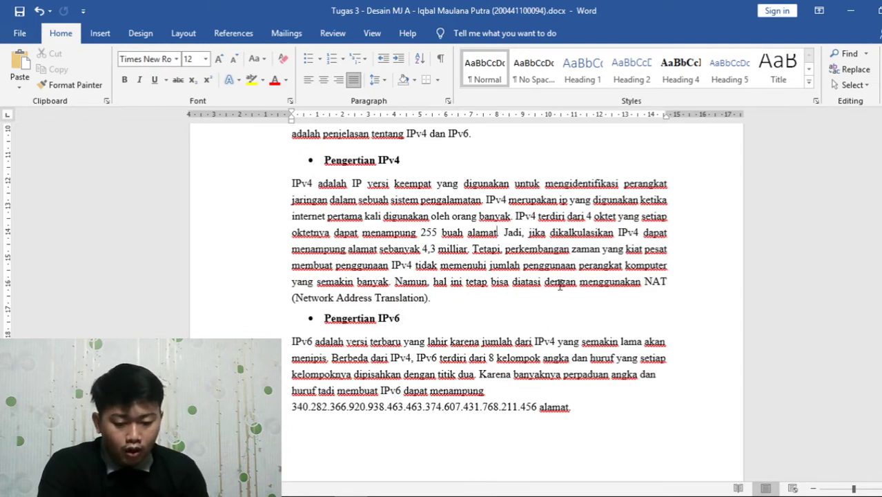
# Examine the "Pengertian IPv6" paragraph, highlighting digit groups in its address-capacity number
pyautogui.scroll(-1, 560, 285)
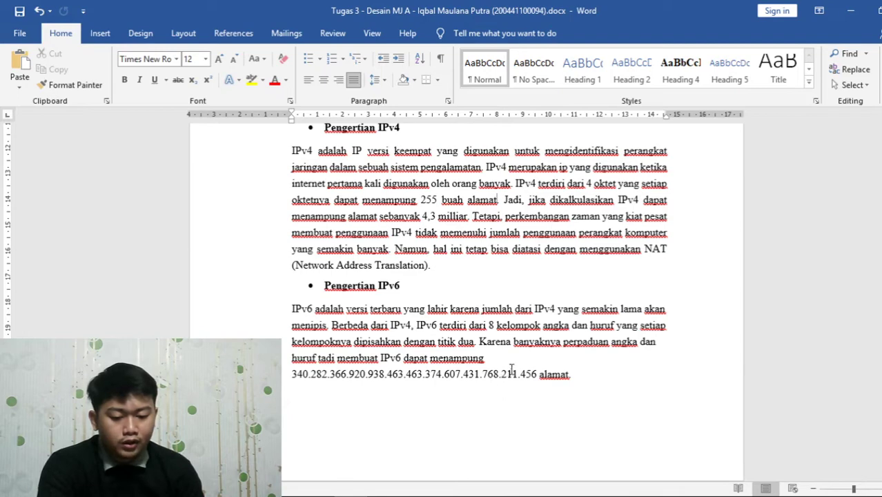
pyautogui.scroll(-1, 589, 334)
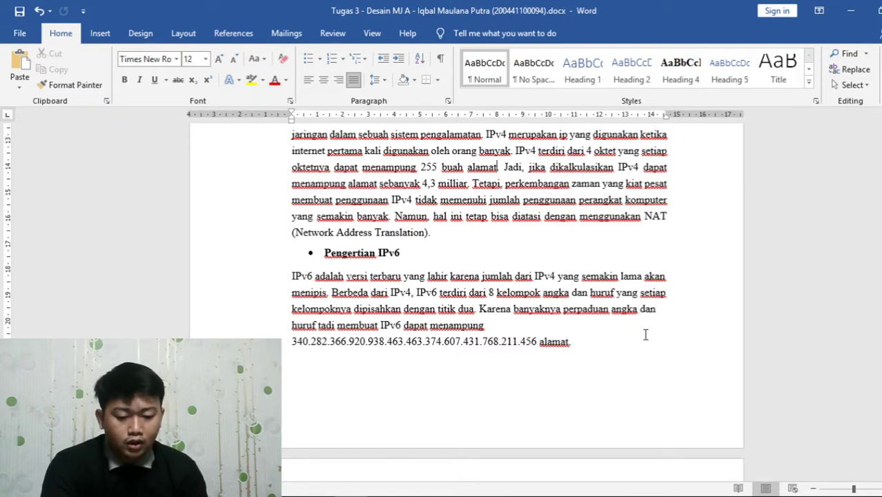
pyautogui.scroll(-3, 640, 332)
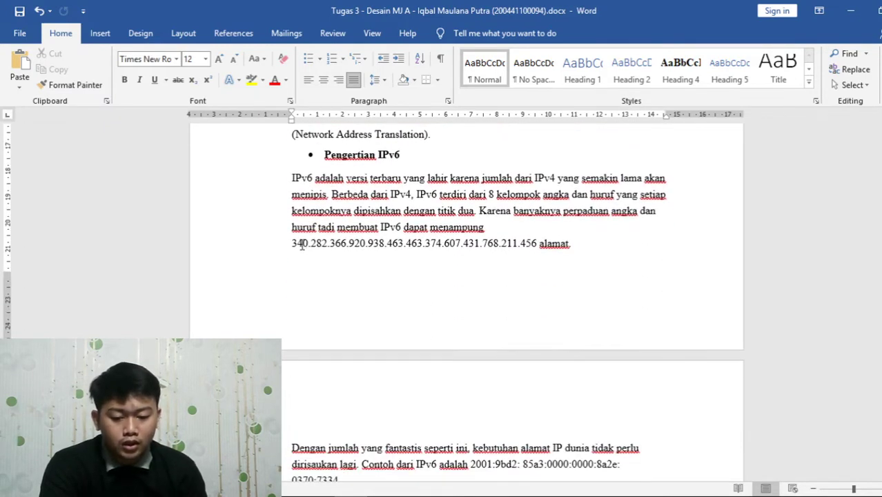
pyautogui.moveTo(311, 245); pyautogui.dragTo(327, 245)
pyautogui.click(378, 243)
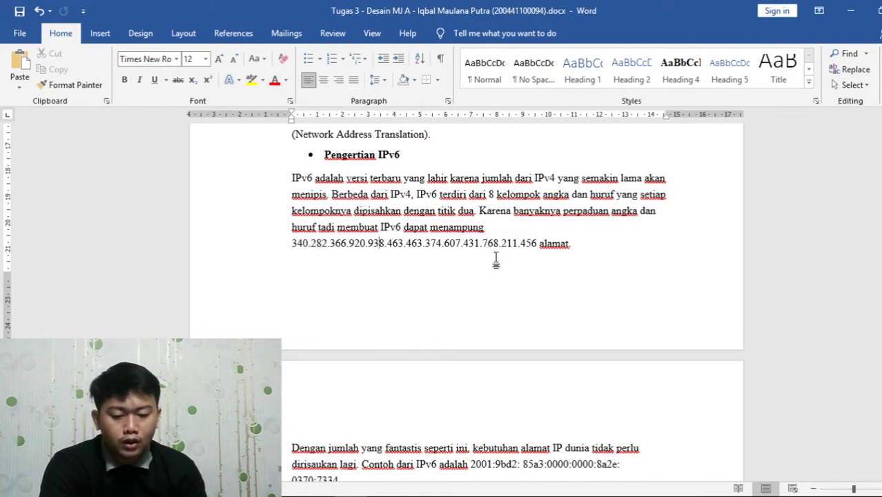
pyautogui.doubleClick(503, 243)
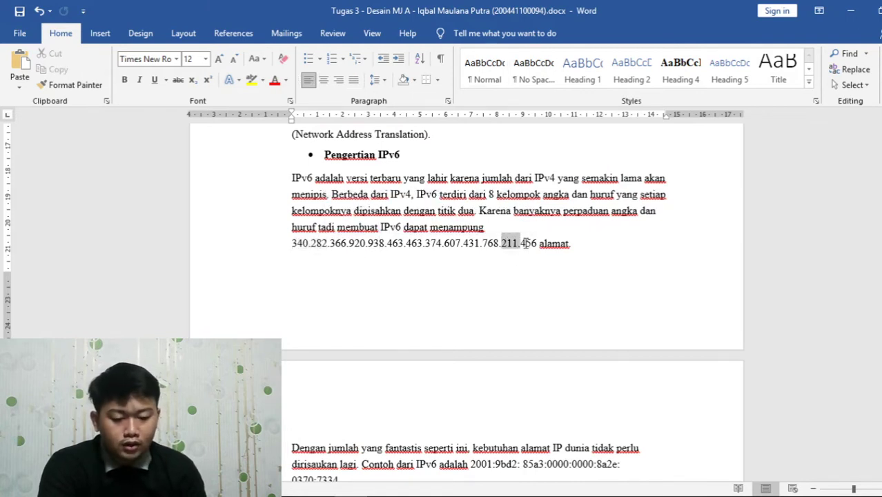
pyautogui.click(511, 243)
# Examine the Unicast explanation and its first network diagram under "Unicast, Multicast, Broadcast"
pyautogui.scroll(-5, 517, 273)
pyautogui.scroll(-4, 517, 272)
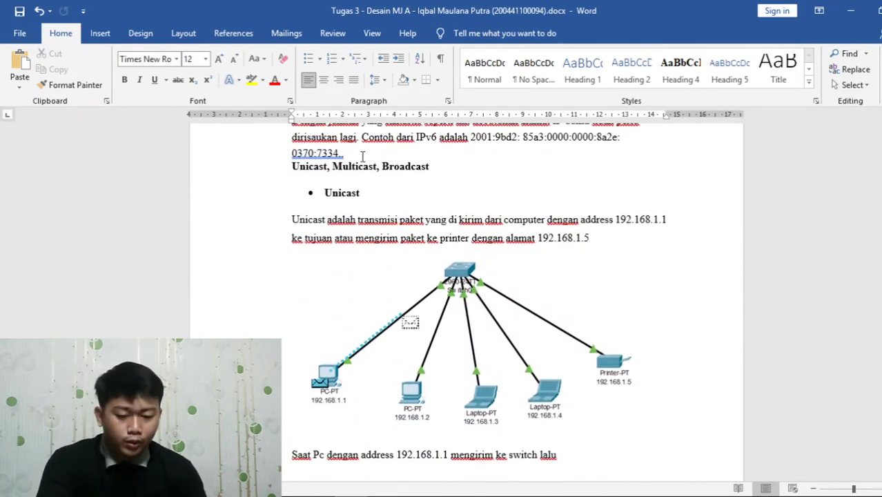
pyautogui.click(363, 157)
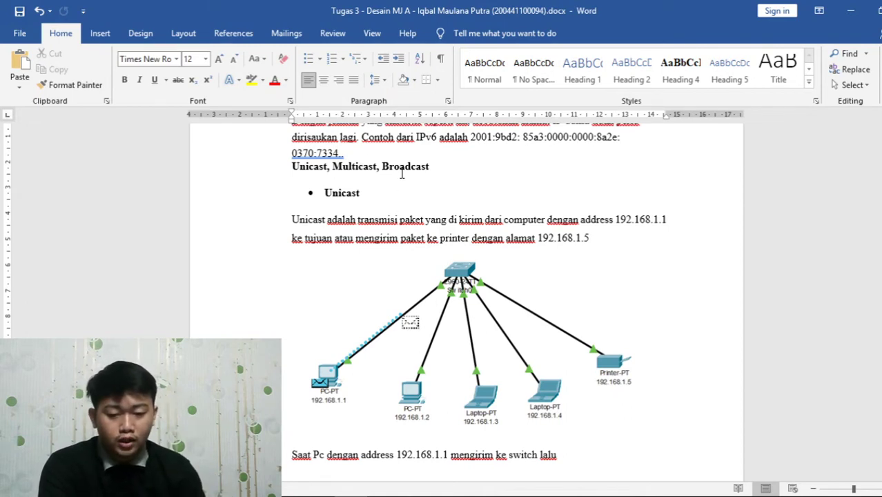
pyautogui.scroll(-2, 422, 171)
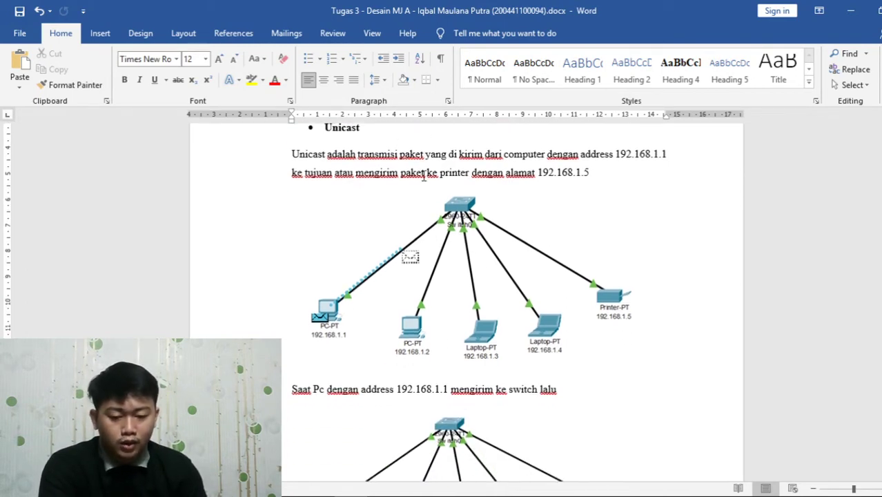
pyautogui.scroll(1, 423, 176)
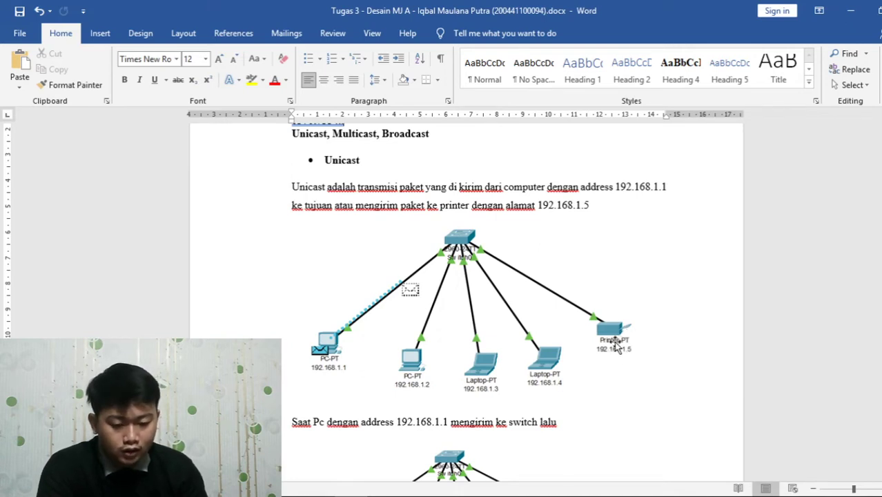
# Examine the remaining Unicast explanation, from the PC sending to the switch through the diagram of the switch forwarding the packet to the printer
pyautogui.scroll(-1, 614, 353)
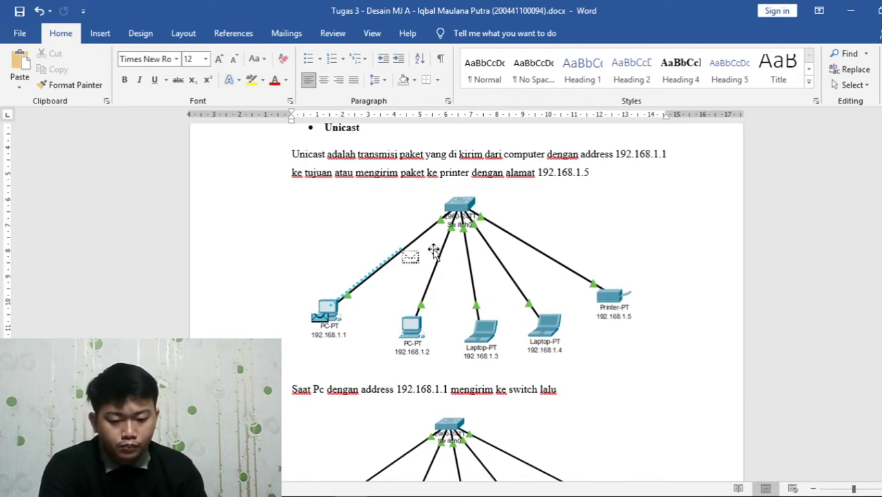
pyautogui.scroll(-1, 431, 250)
pyautogui.click(504, 333)
pyautogui.scroll(-2, 504, 333)
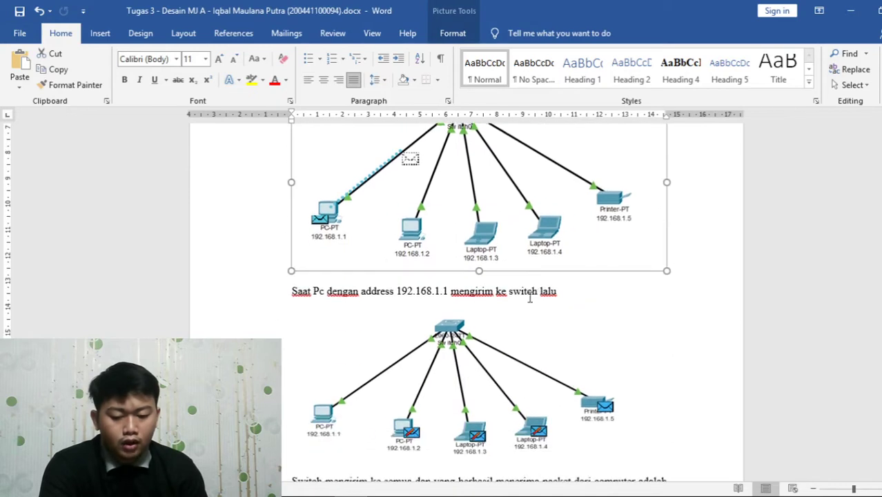
pyautogui.click(541, 290)
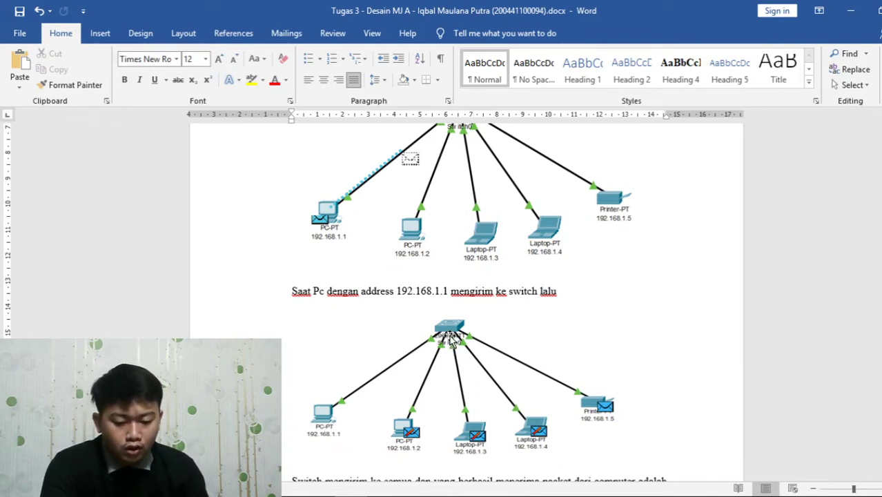
pyautogui.scroll(-2, 445, 331)
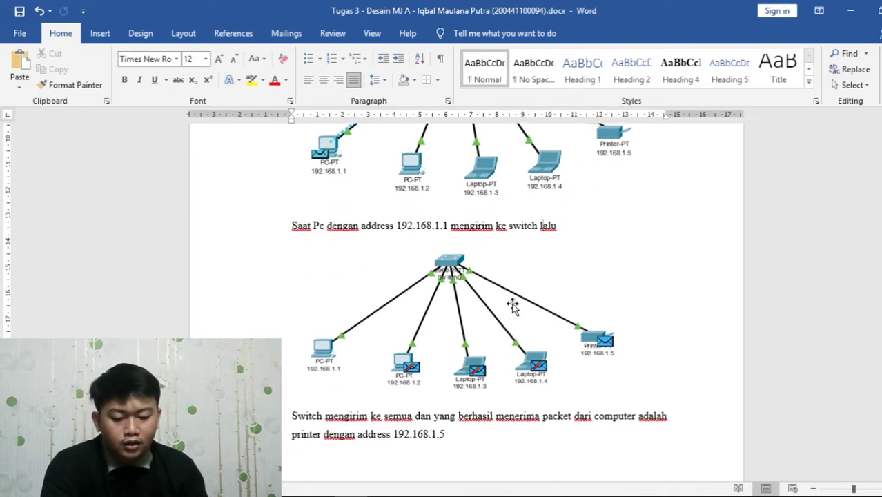
pyautogui.scroll(-2, 604, 365)
pyautogui.scroll(-1, 587, 300)
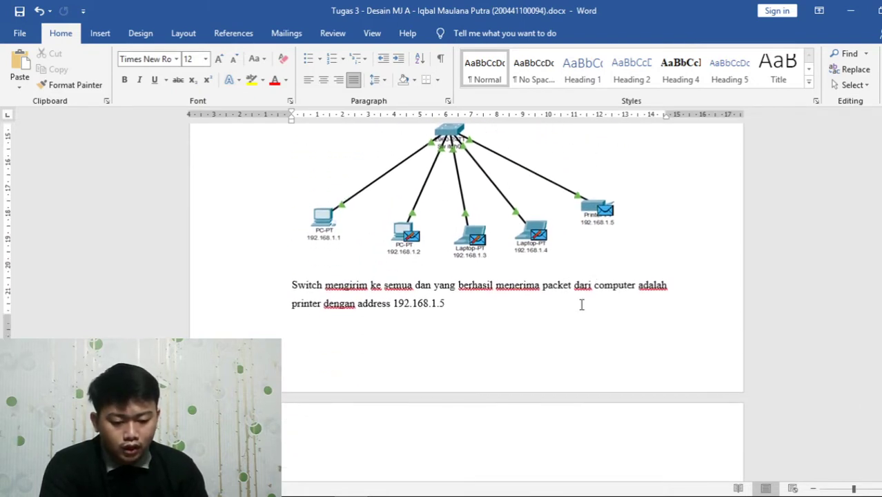
pyautogui.scroll(-6, 608, 234)
pyautogui.scroll(3, 610, 233)
pyautogui.scroll(6, 611, 235)
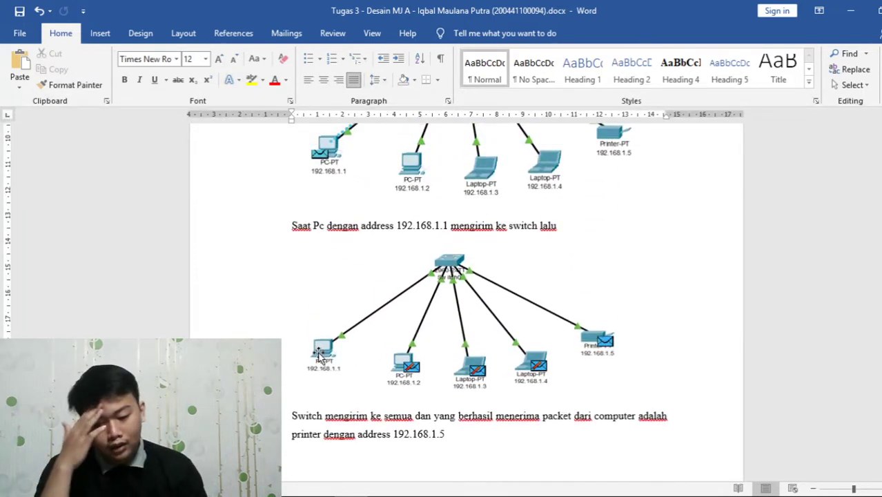
# Examine the Broadcast section, following its three diagrams from the sending PC through the switch to all connected devices and back
pyautogui.scroll(-10, 321, 354)
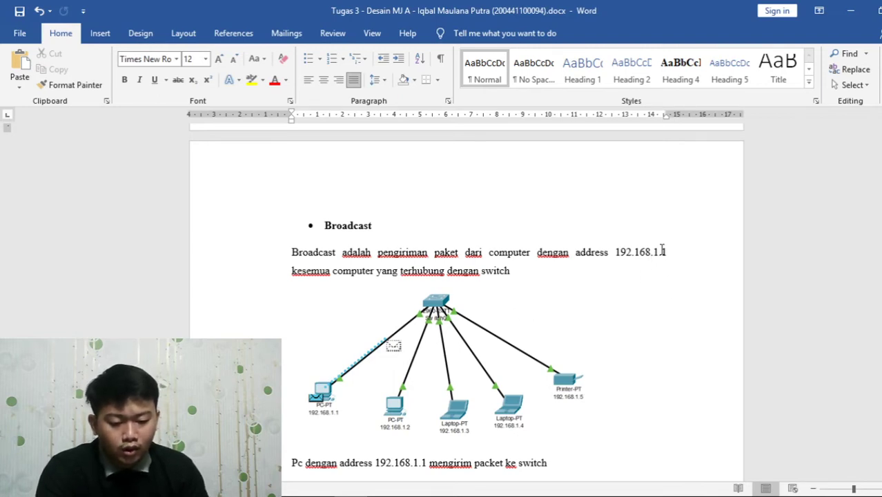
pyautogui.scroll(-1, 345, 373)
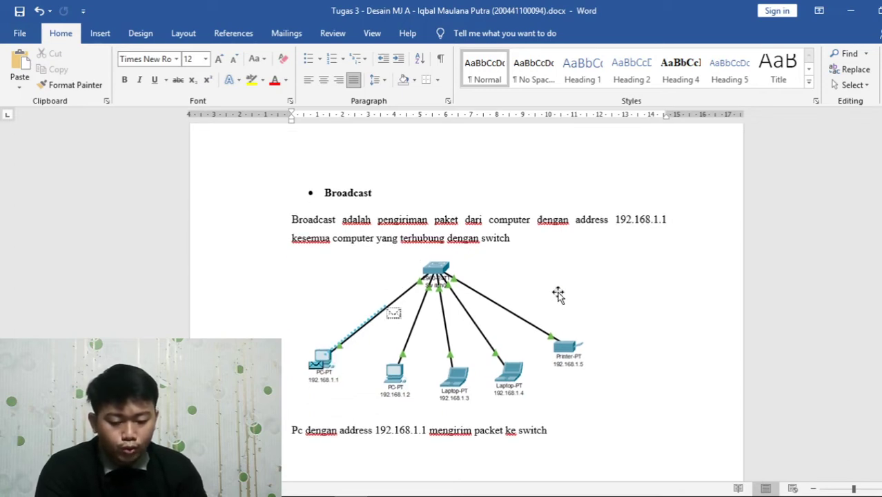
pyautogui.scroll(-1, 352, 337)
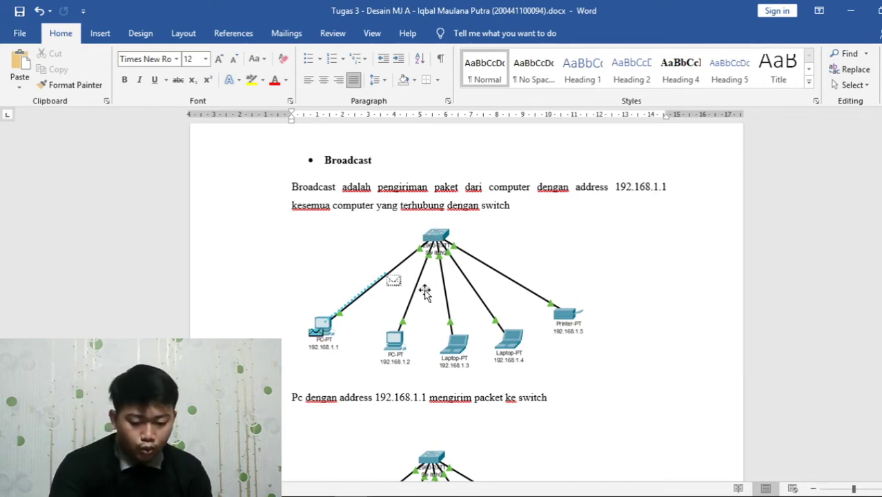
pyautogui.scroll(-7, 423, 290)
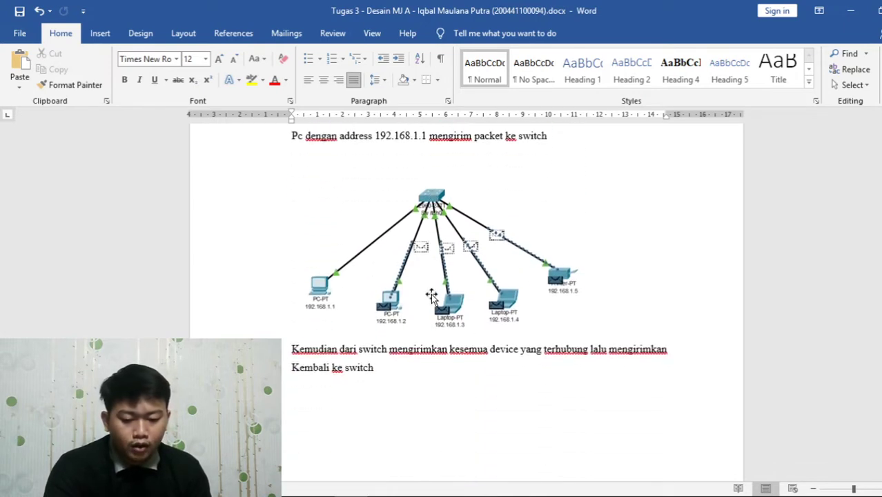
pyautogui.click(434, 253)
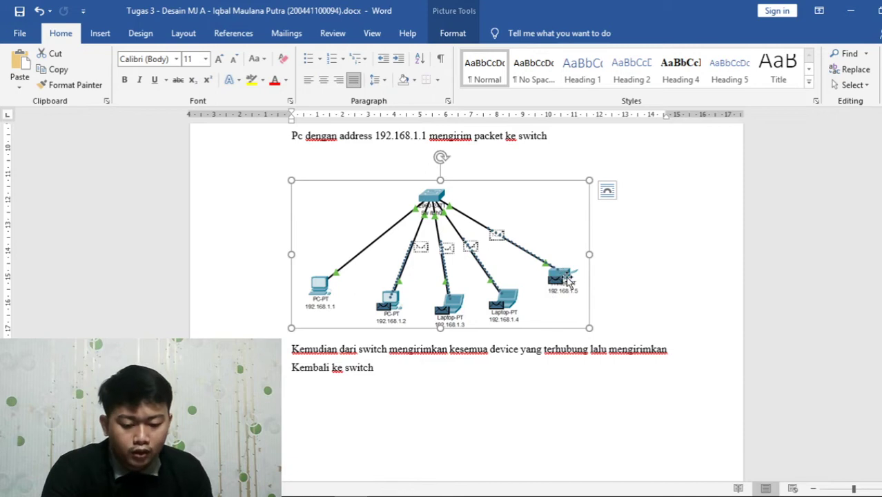
pyautogui.scroll(-2, 567, 280)
pyautogui.scroll(-5, 568, 280)
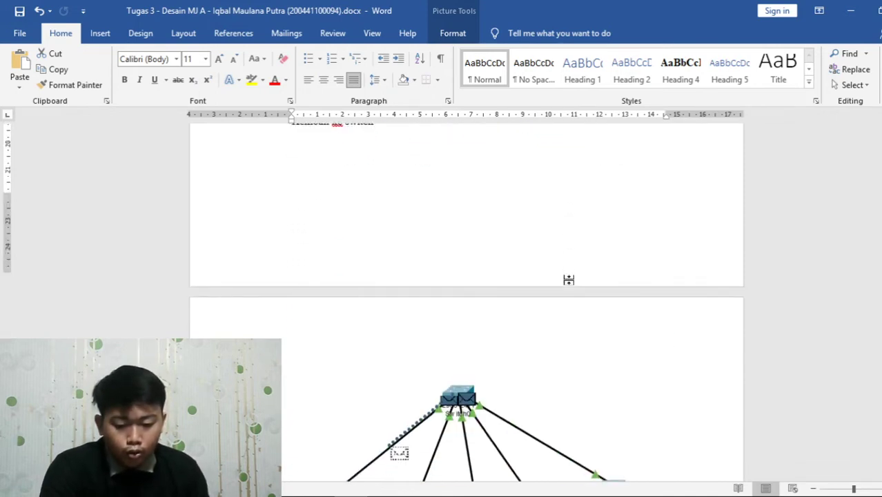
pyautogui.scroll(-5, 568, 280)
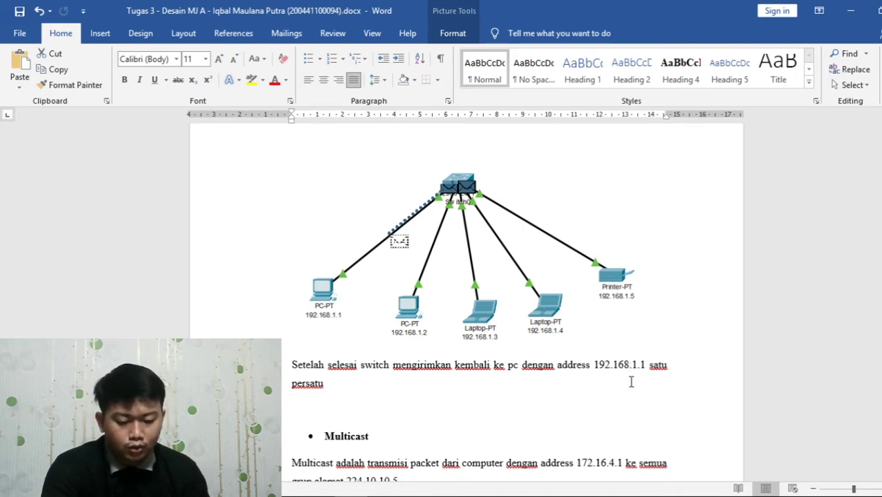
# Read the Multicast section and examine its diagram of a packet sent from 172.16.4.1 to the group address 224.10.10.5
pyautogui.scroll(-5, 631, 382)
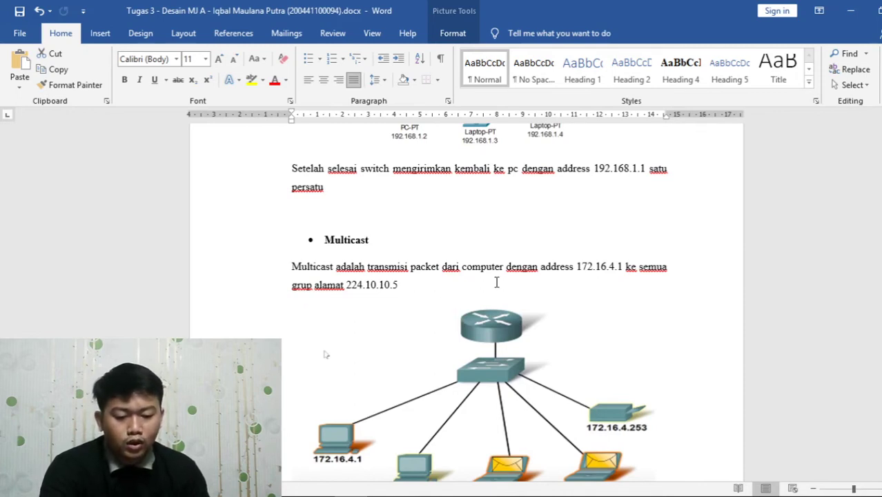
pyautogui.scroll(-2, 496, 282)
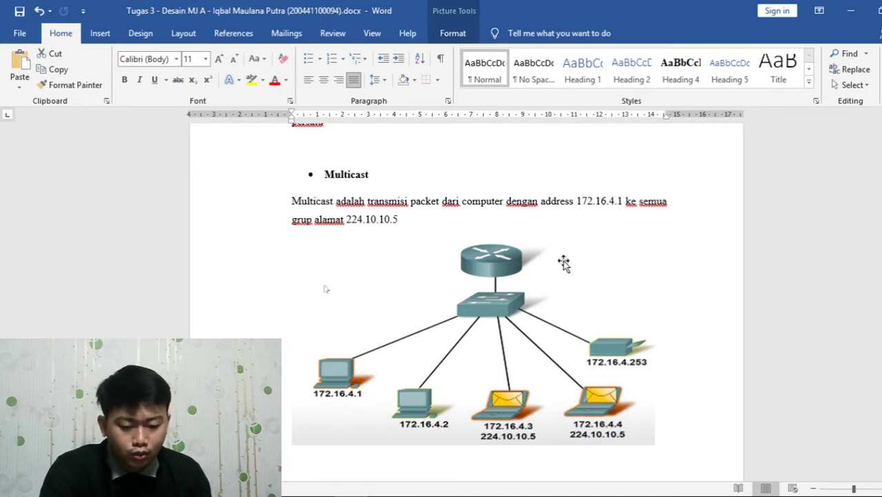
pyautogui.scroll(-1, 582, 258)
pyautogui.scroll(-1, 582, 258)
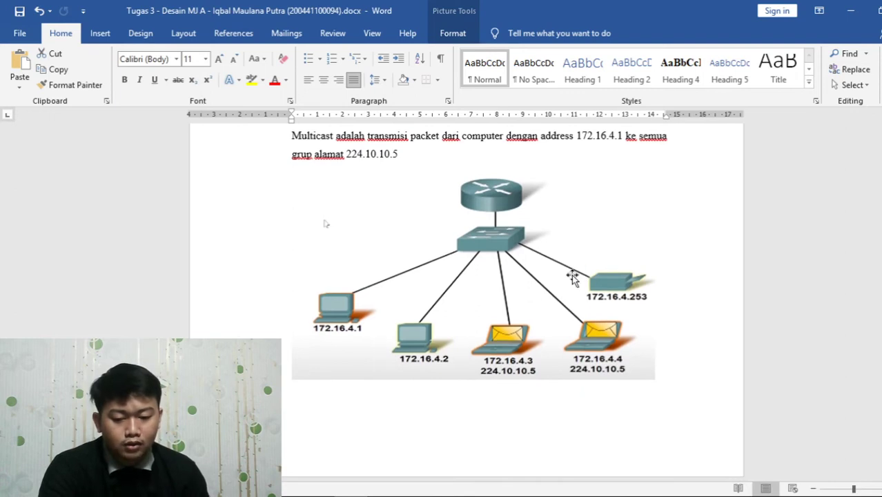
pyautogui.scroll(1, 563, 284)
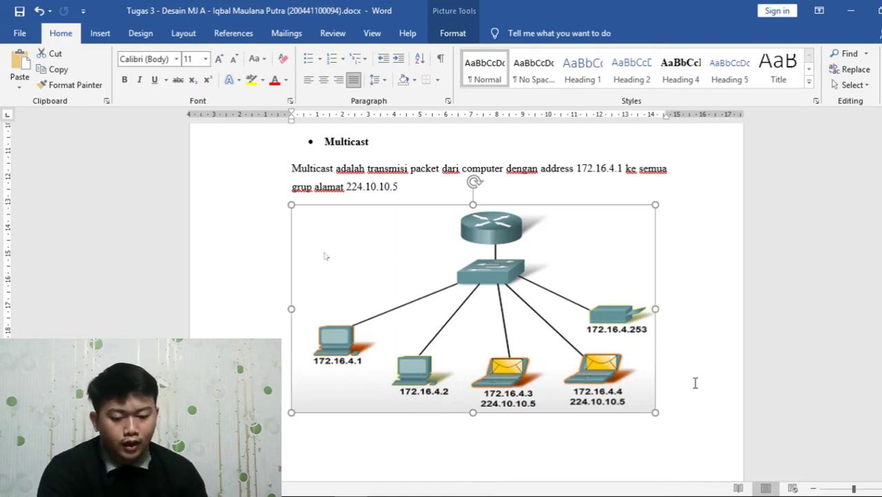
# Return to the Unicast section and select its first network diagram for review
pyautogui.scroll(5, 693, 382)
pyautogui.scroll(15, 691, 384)
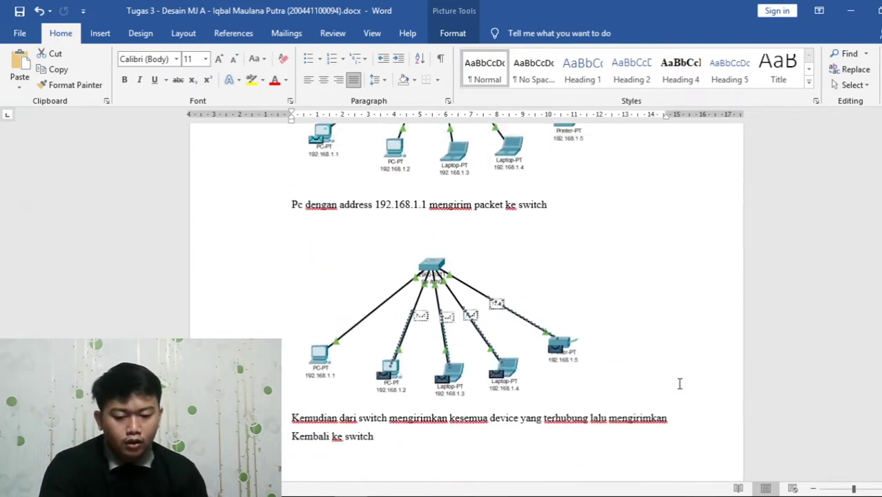
pyautogui.scroll(15, 480, 410)
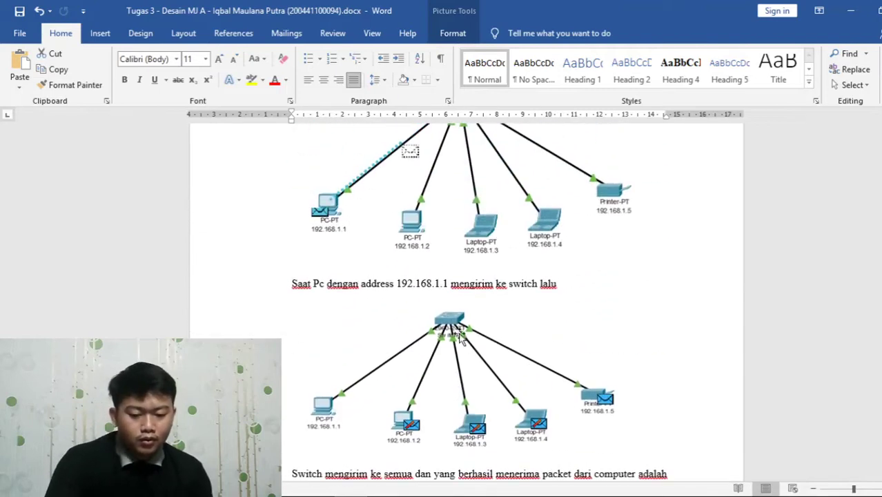
pyautogui.scroll(2, 447, 279)
pyautogui.click(442, 309)
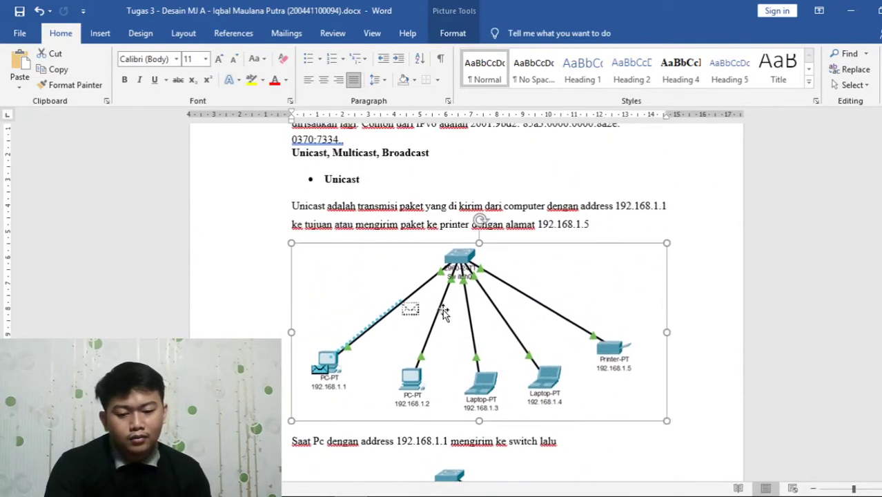
pyautogui.scroll(-1, 442, 310)
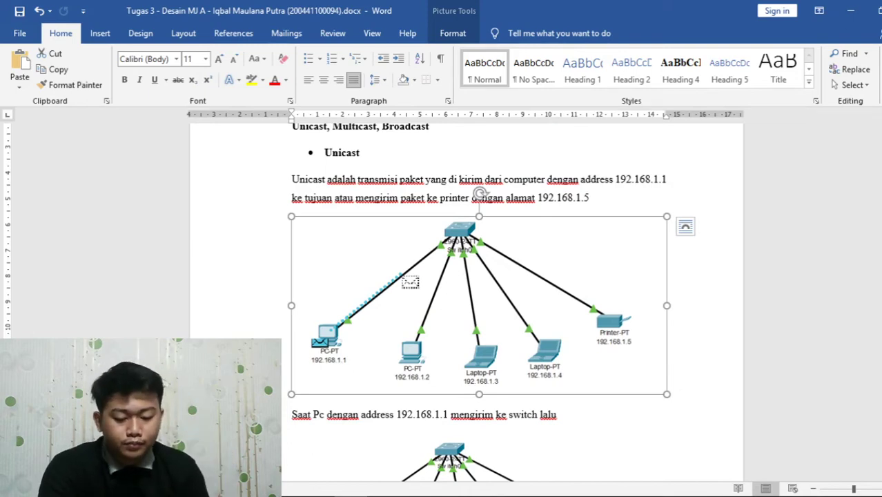
# Switch to Cisco Packet Tracer and place an ISR4331 router with a 2960-24TT switch below it in the workspace
pyautogui.click(851, 11)
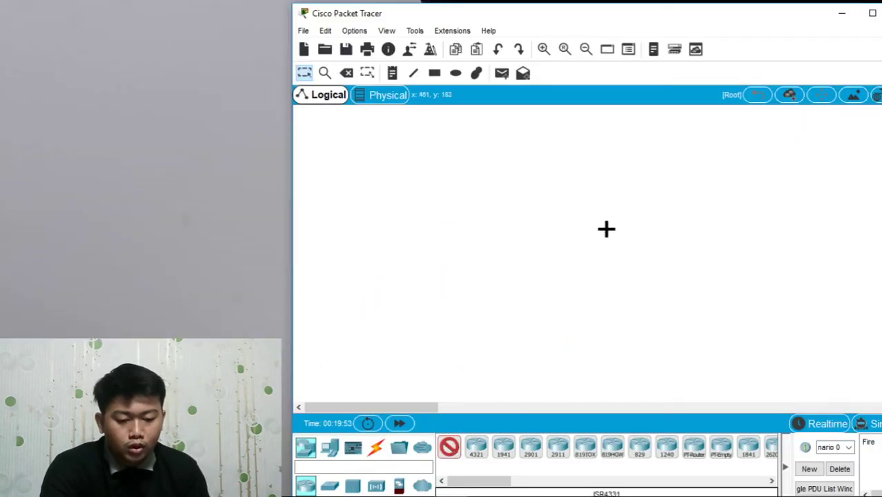
pyautogui.click(644, 174)
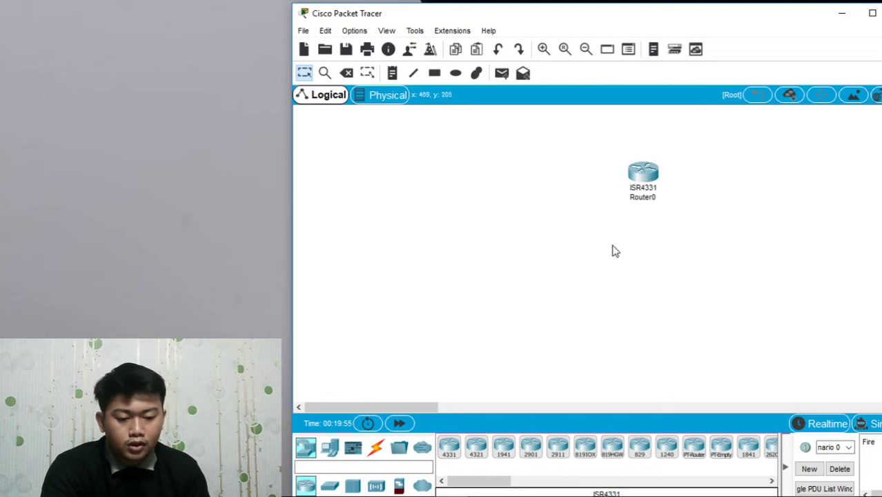
pyautogui.click(329, 486)
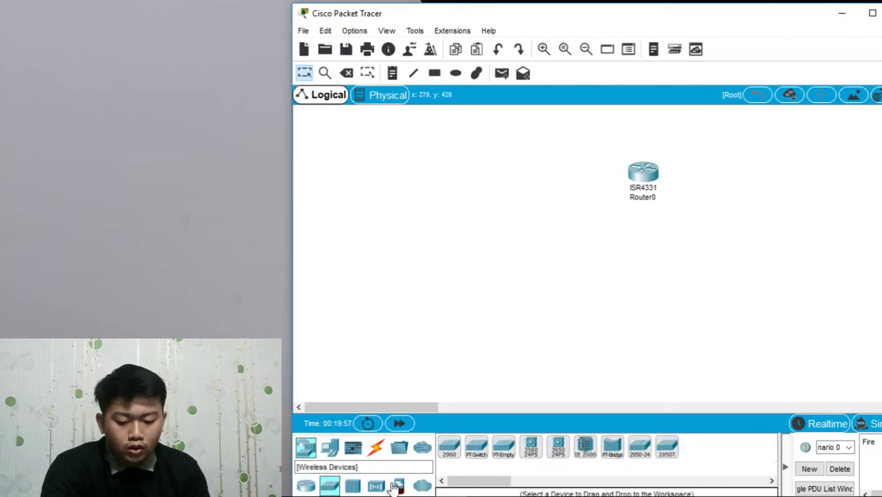
pyautogui.click(453, 447)
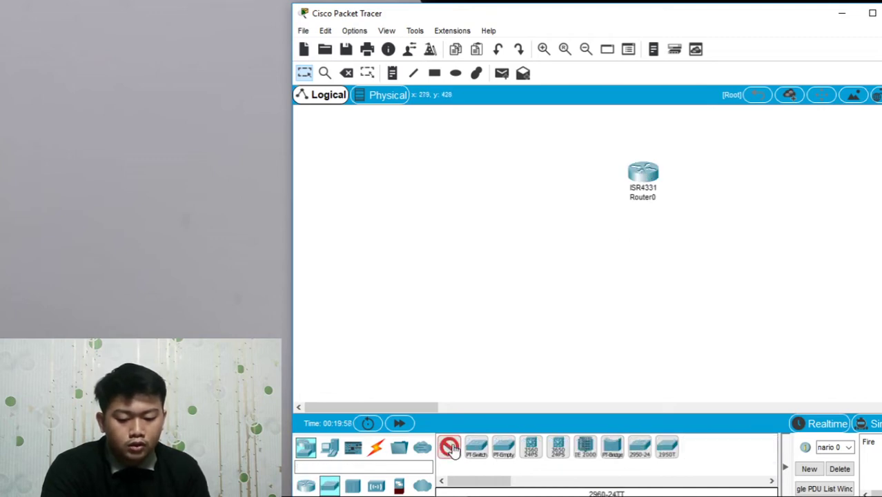
pyautogui.click(643, 240)
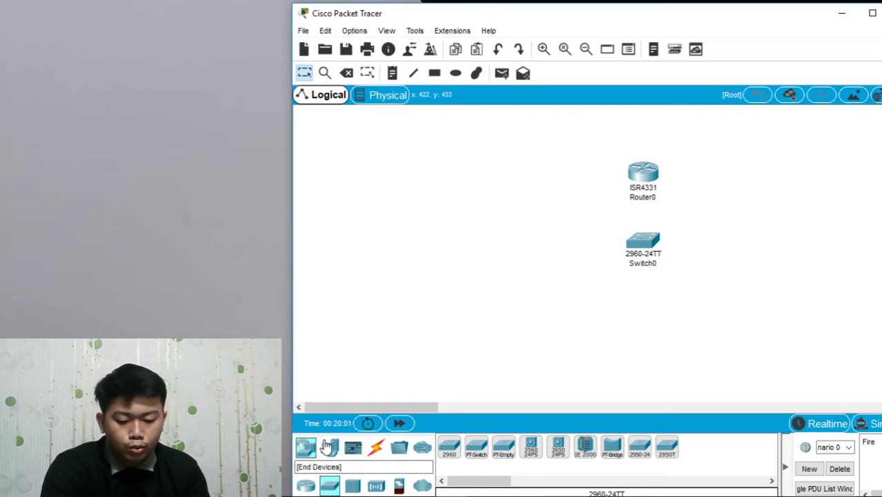
# Place two PCs, a laptop and a printer in a row below the switch
pyautogui.click(330, 447)
pyautogui.click(449, 447)
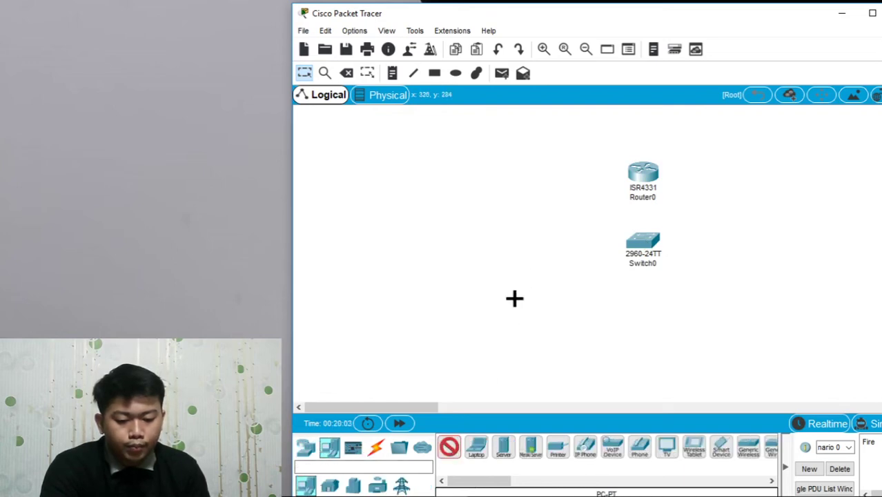
pyautogui.click(509, 298)
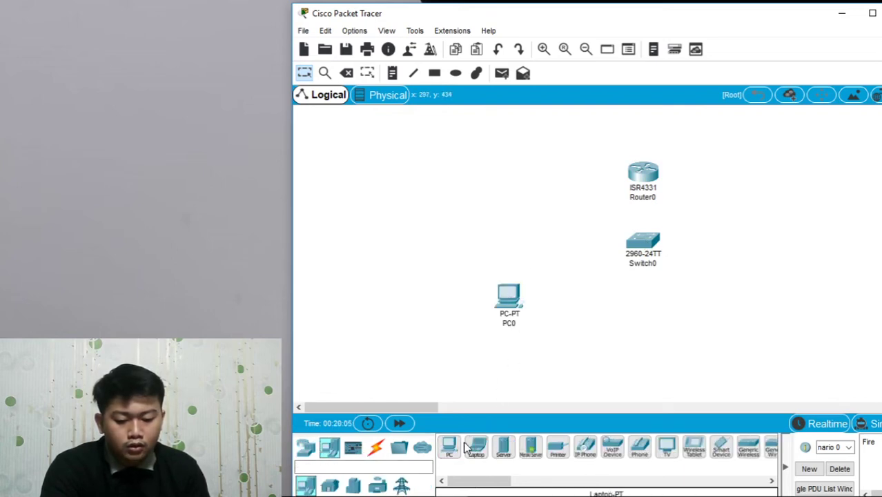
pyautogui.click(567, 307)
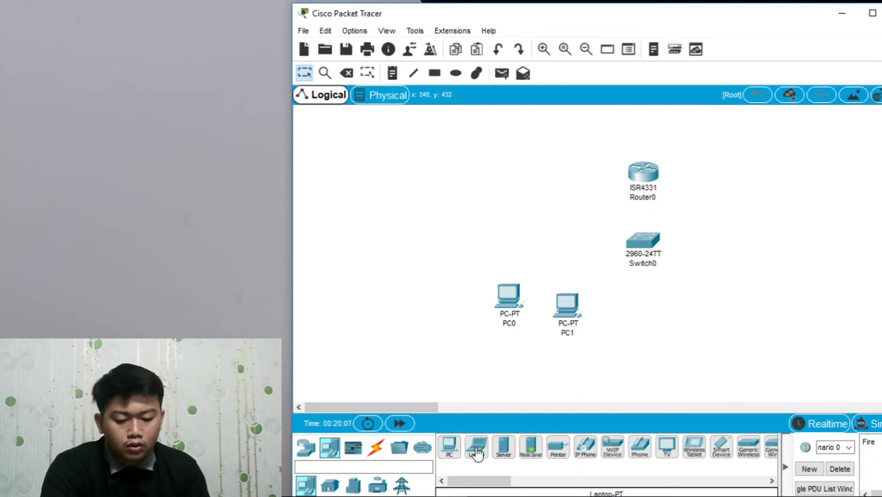
pyautogui.click(476, 447)
pyautogui.click(634, 304)
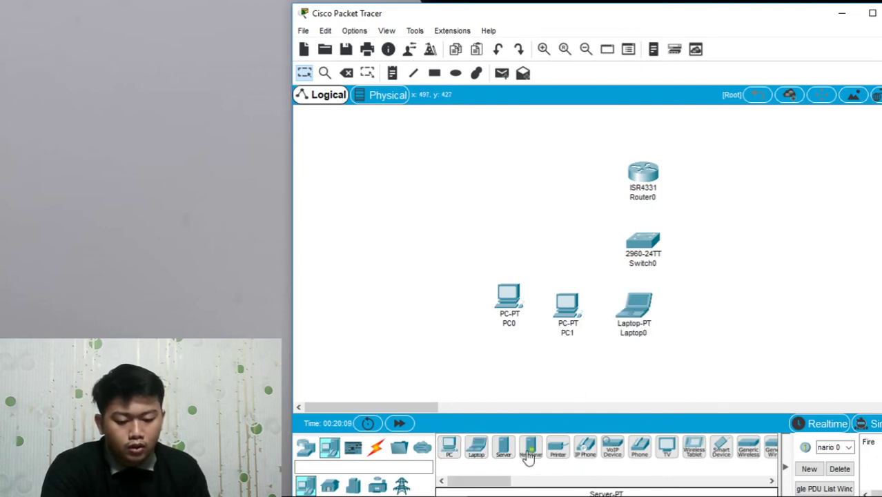
pyautogui.click(558, 449)
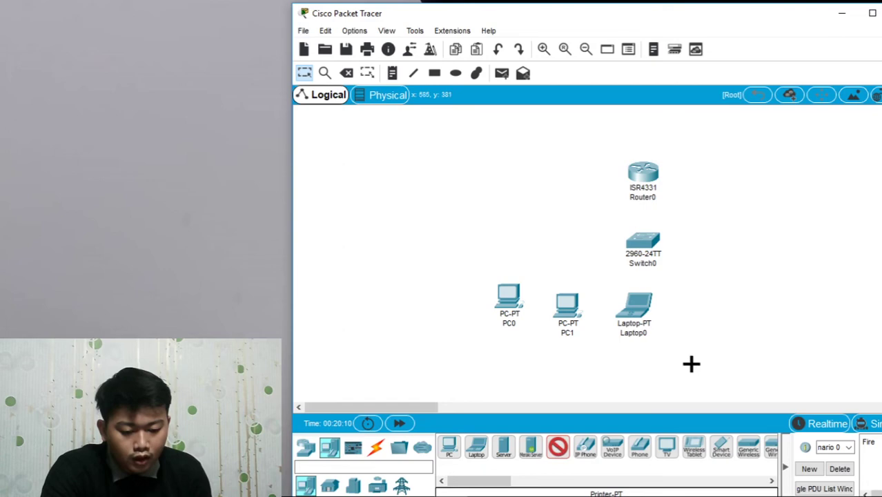
pyautogui.click(729, 293)
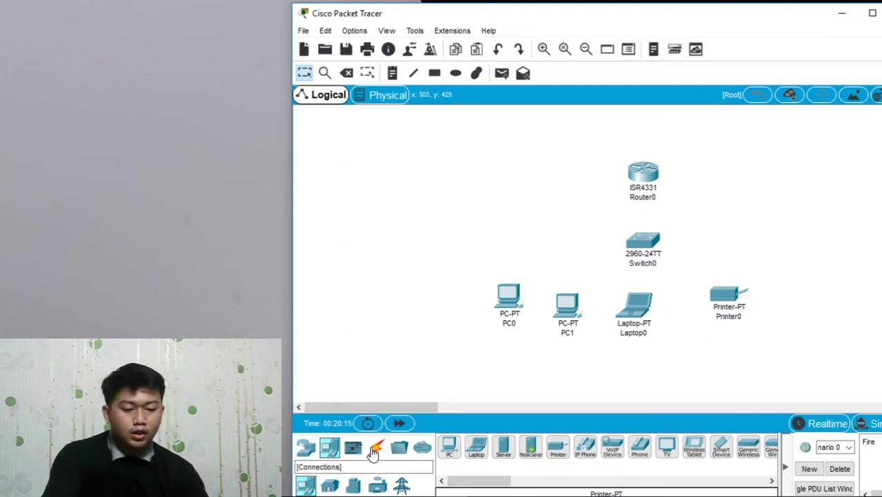
# Reposition the switch above the gap between PC1 and the laptop, and align the router directly above it
pyautogui.moveTo(662, 250); pyautogui.dragTo(623, 252)
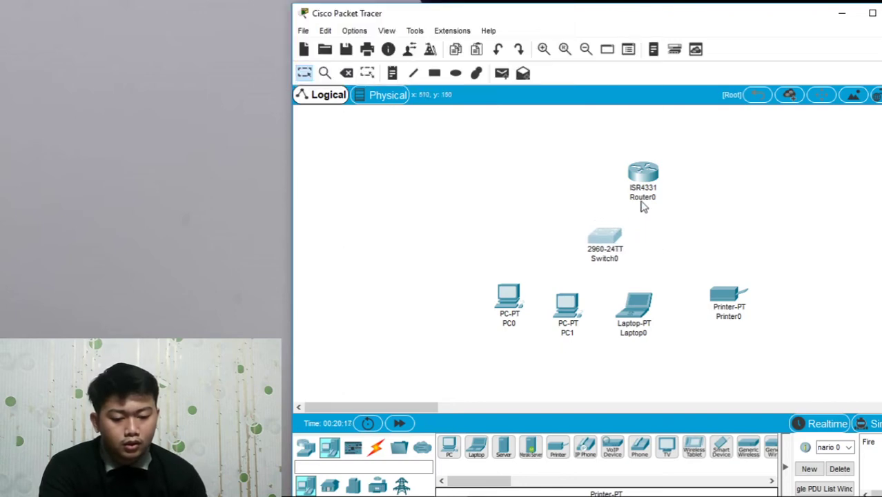
pyautogui.moveTo(643, 174); pyautogui.dragTo(606, 159)
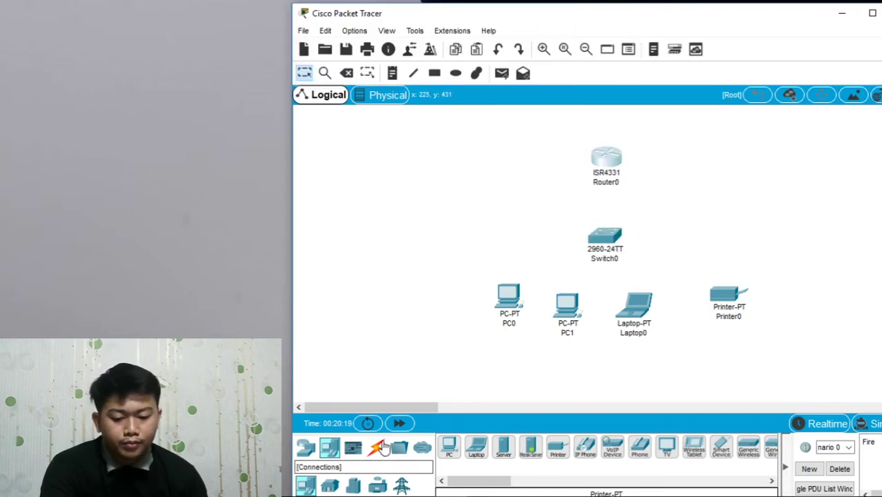
pyautogui.click(382, 448)
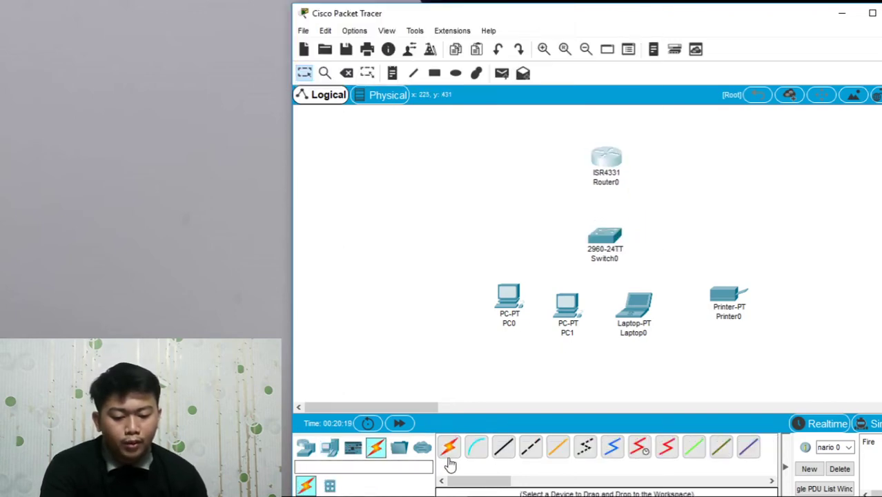
pyautogui.click(506, 449)
pyautogui.click(609, 164)
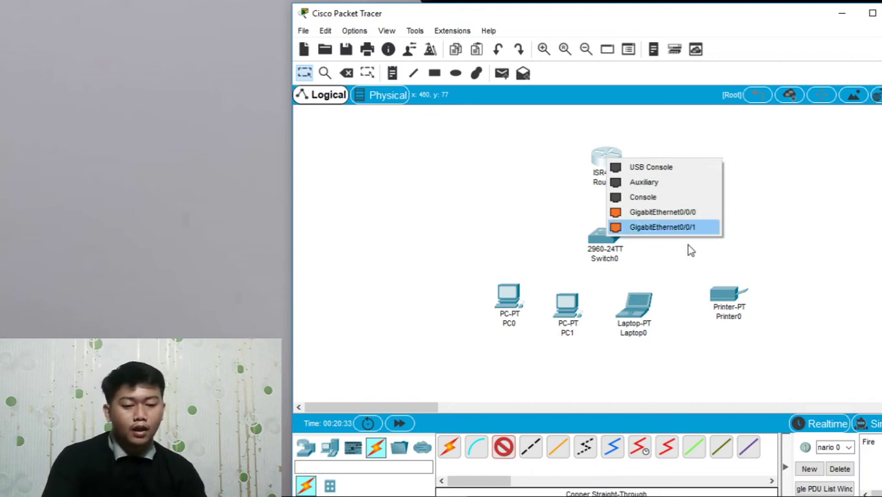
pyautogui.click(666, 214)
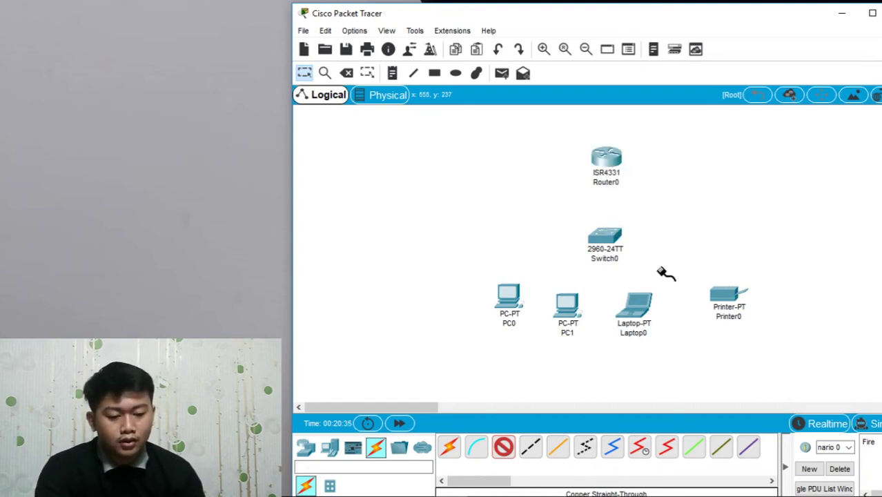
# Connect the router to the switch below it with an automatically chosen connection type
pyautogui.click(450, 456)
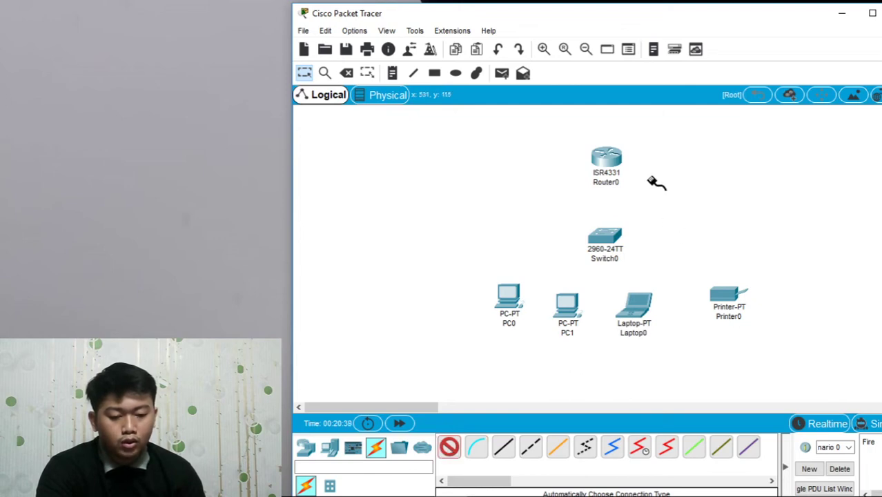
pyautogui.click(614, 174)
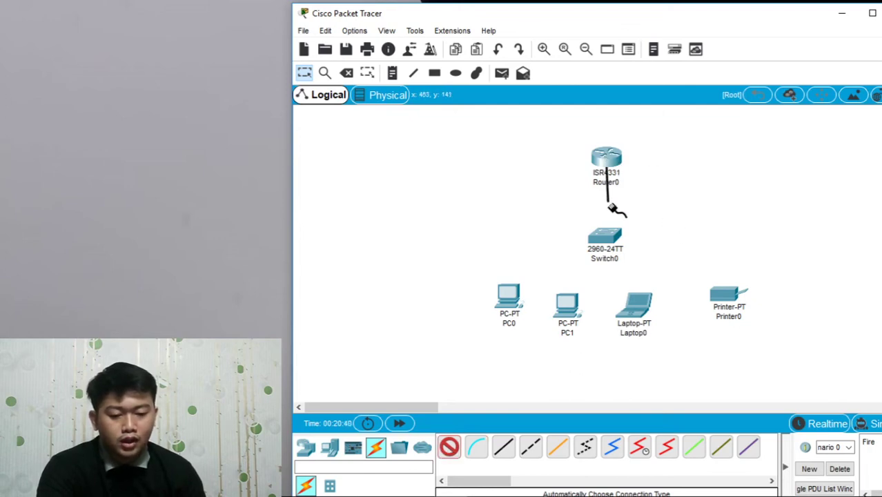
pyautogui.click(609, 241)
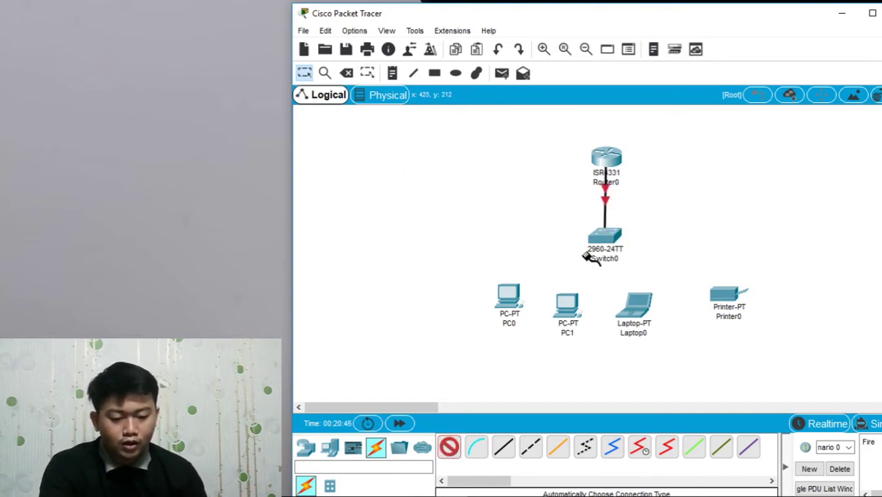
# Connect the switch to PC0, PC1, the laptop and the printer, using automatically chosen connection types
pyautogui.click(611, 235)
pyautogui.click(502, 292)
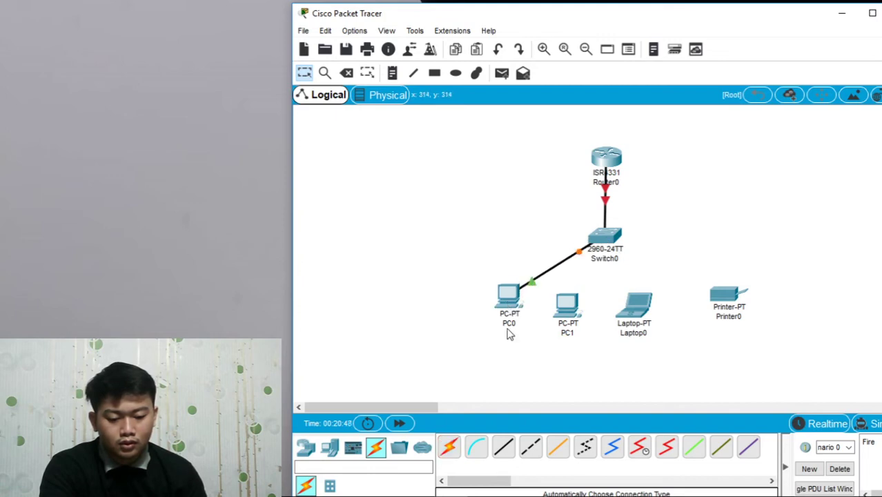
pyautogui.click(449, 448)
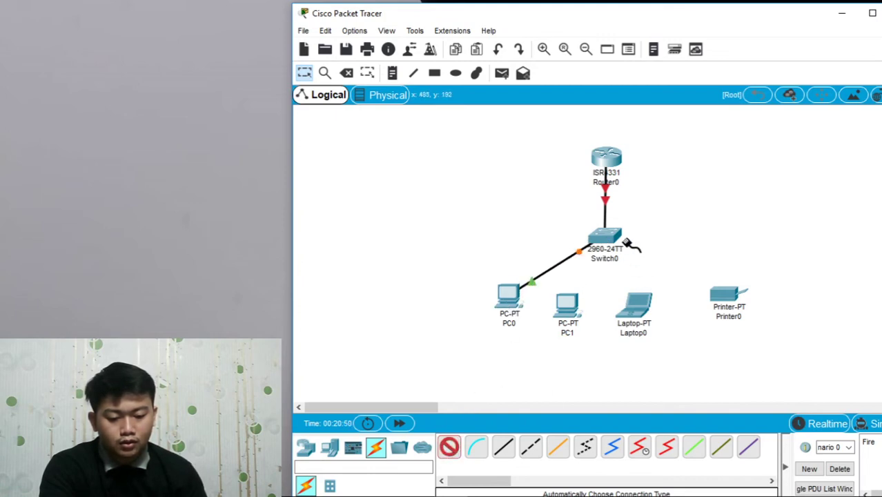
pyautogui.click(622, 235)
pyautogui.click(571, 303)
pyautogui.click(448, 447)
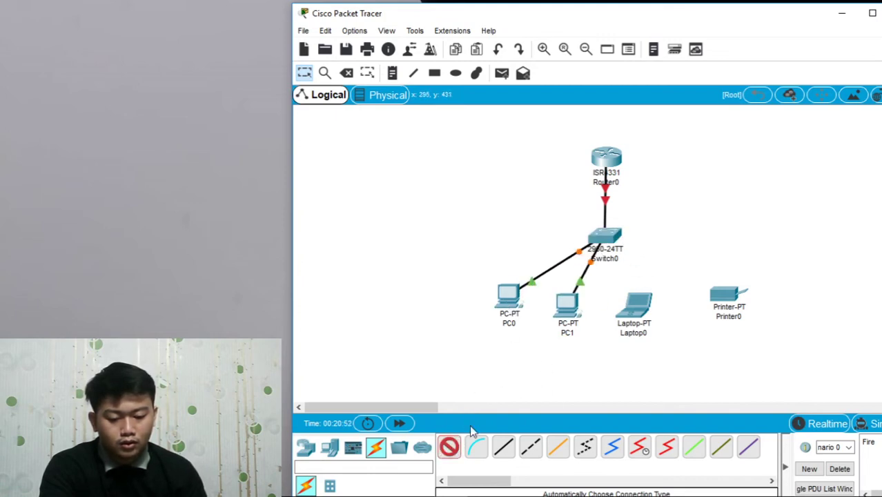
pyautogui.click(611, 244)
pyautogui.click(632, 307)
pyautogui.click(449, 448)
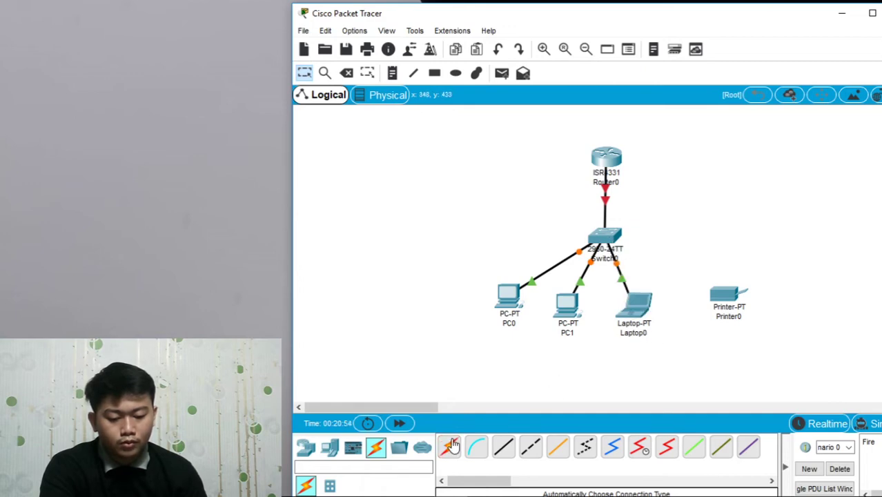
pyautogui.click(606, 237)
pyautogui.click(726, 296)
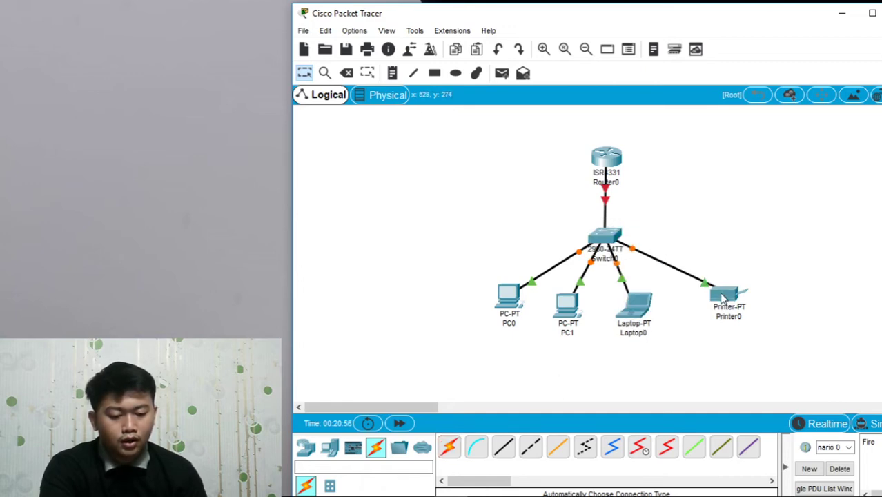
# Nudge the PCs, laptop and printer to space them out more evenly below the switch
pyautogui.moveTo(574, 310); pyautogui.dragTo(644, 328)
pyautogui.moveTo(720, 306); pyautogui.dragTo(729, 297)
pyautogui.moveTo(498, 307); pyautogui.dragTo(496, 311)
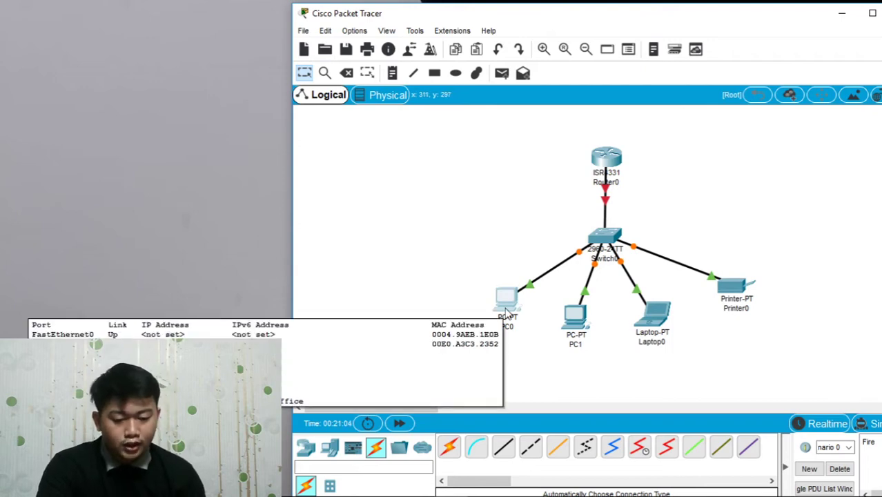
# Give PC0 the static IPv4 address 192.168.1.1 with subnet mask 255.255.255.0 and close its settings
pyautogui.click(507, 314)
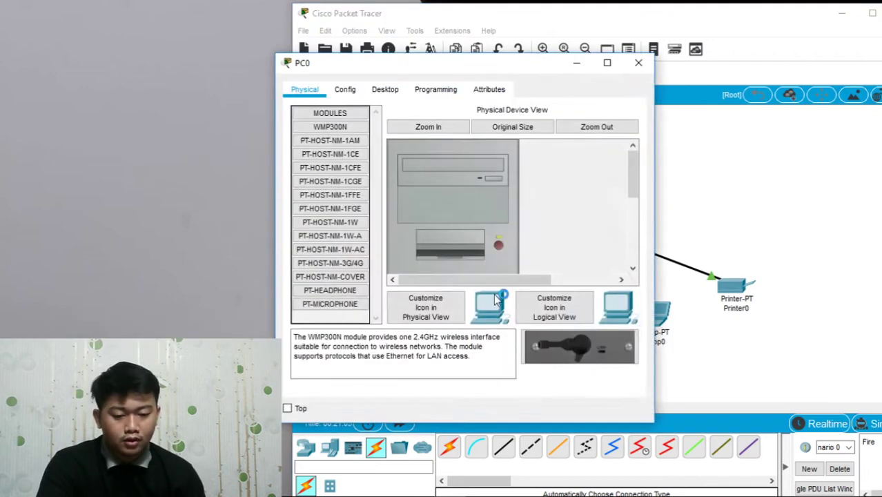
pyautogui.click(386, 90)
pyautogui.click(320, 136)
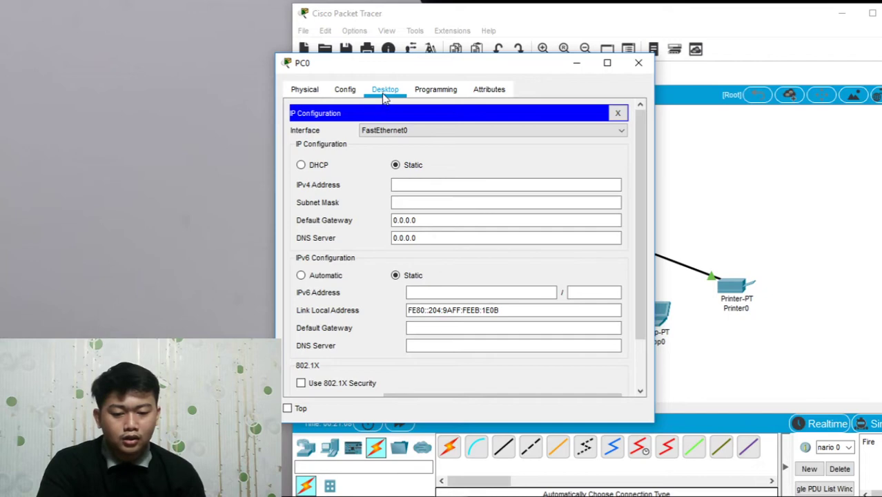
pyautogui.click(617, 112)
pyautogui.click(332, 133)
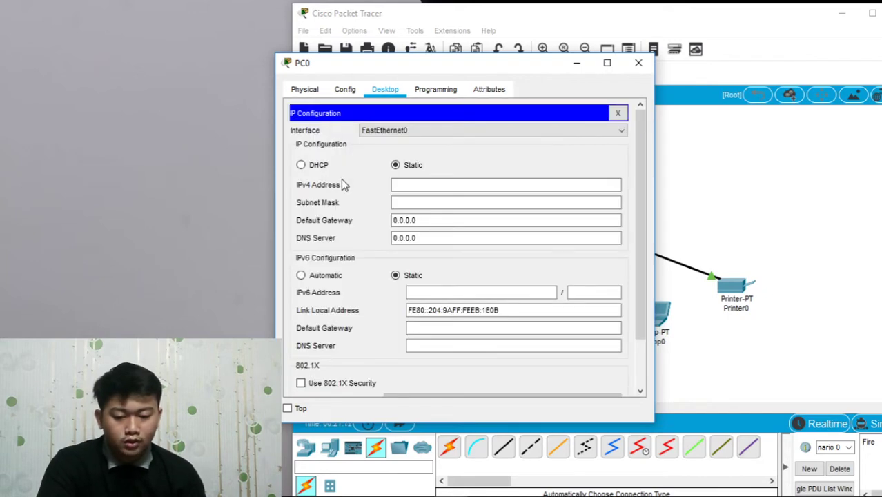
pyautogui.click(445, 184)
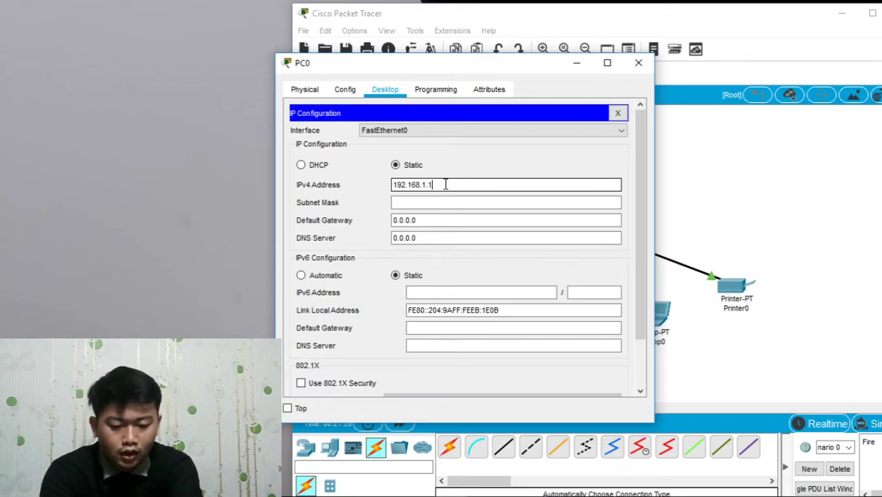
pyautogui.doubleClick(445, 183)
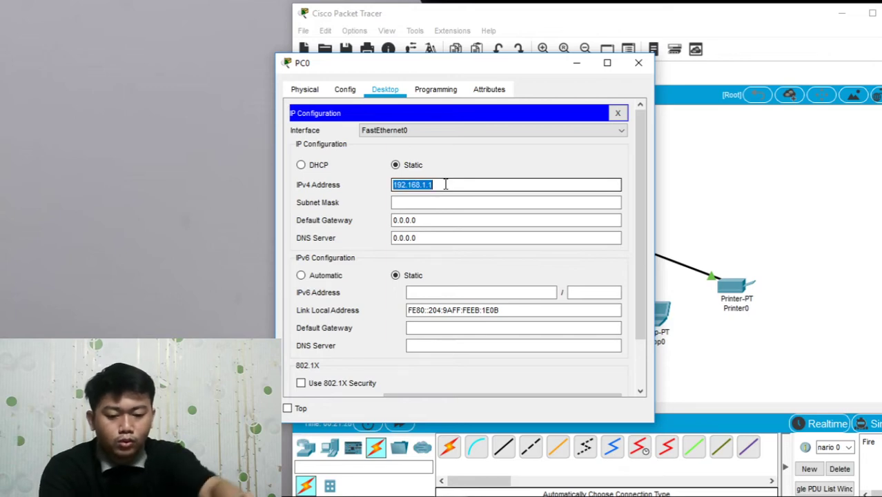
pyautogui.click(496, 203)
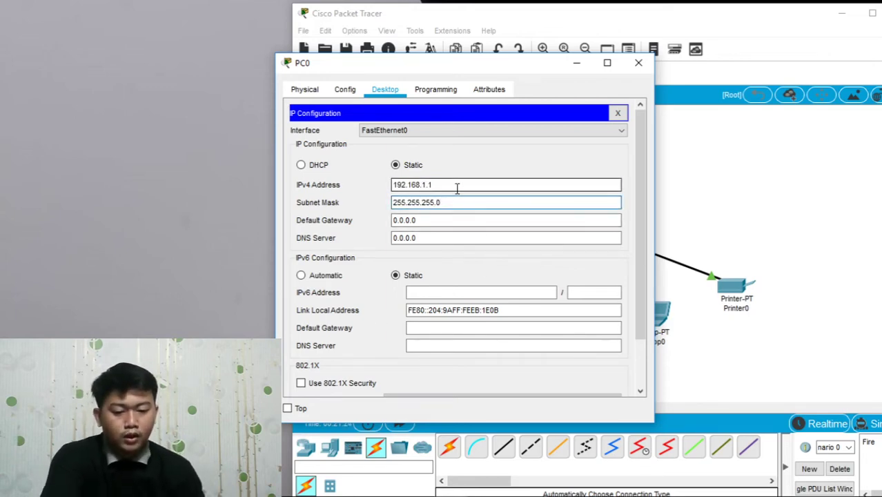
pyautogui.click(617, 114)
pyautogui.click(638, 63)
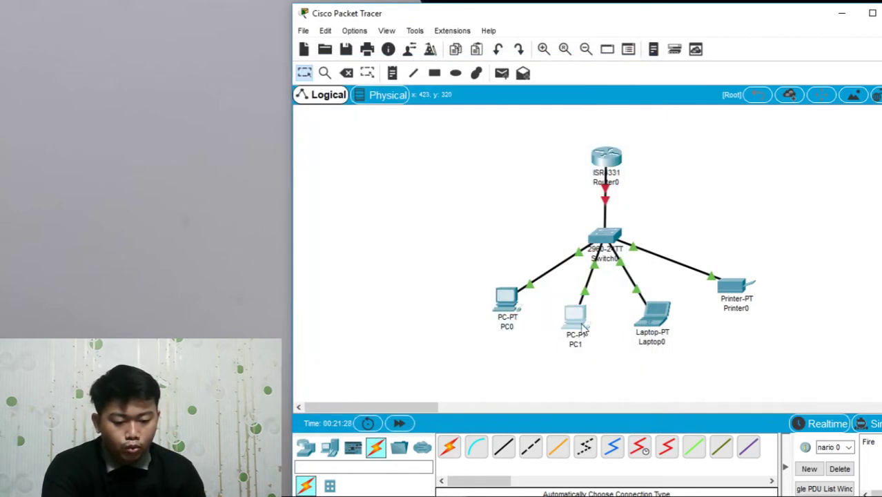
# Give PC1 the static IPv4 address 192.168.1.2 with the default subnet mask and close its settings
pyautogui.click(580, 323)
pyautogui.click(423, 302)
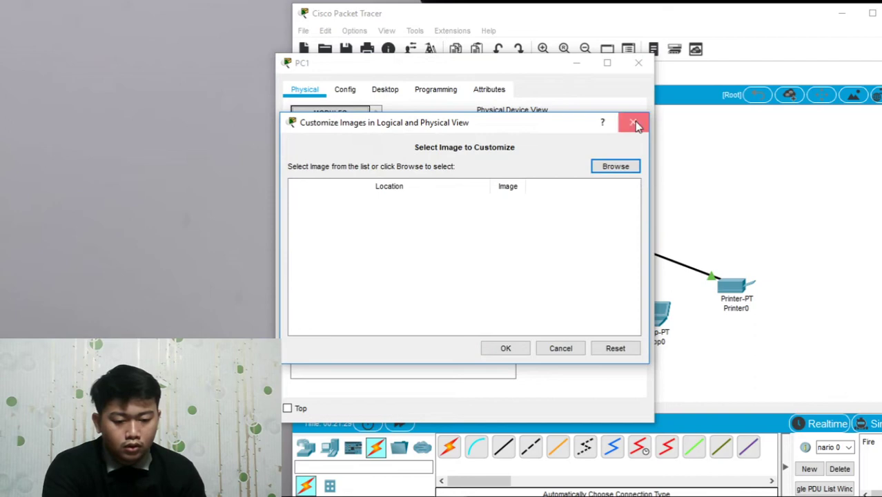
pyautogui.click(634, 123)
pyautogui.click(385, 89)
pyautogui.click(343, 145)
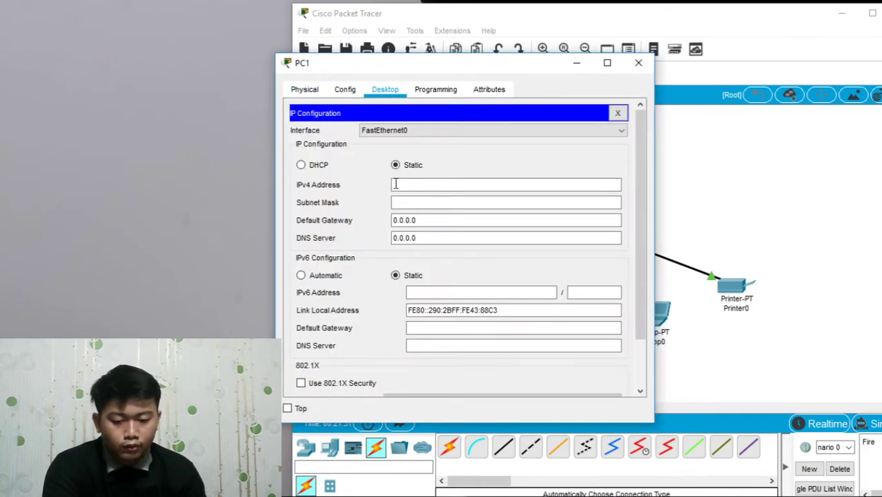
pyautogui.click(396, 183)
pyautogui.write('192.168.1.1')
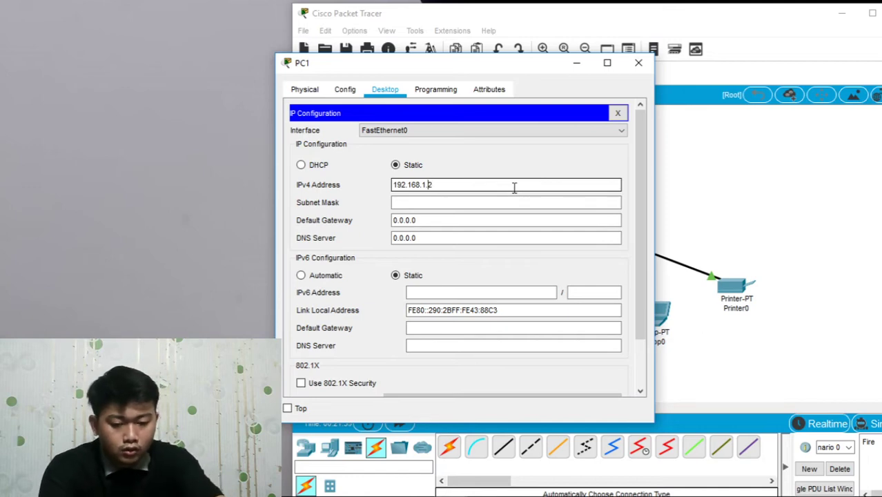
pyautogui.hotkey('shift', 'Home')
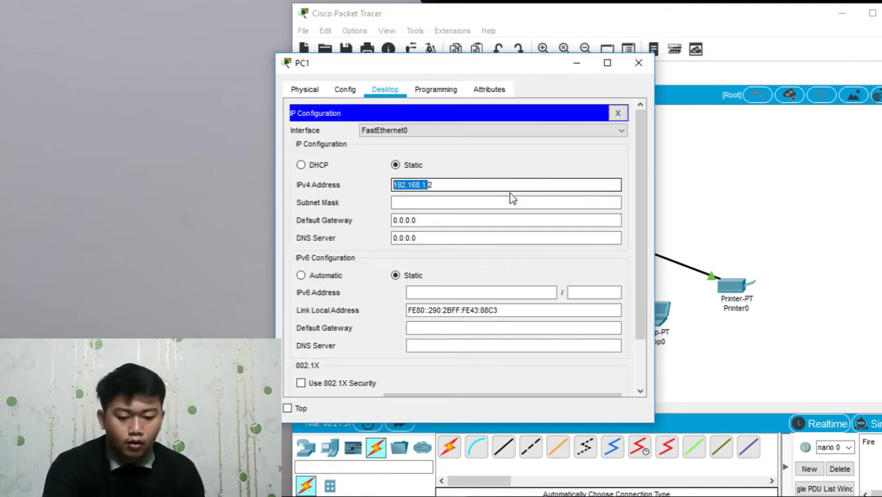
pyautogui.click(512, 202)
pyautogui.click(619, 112)
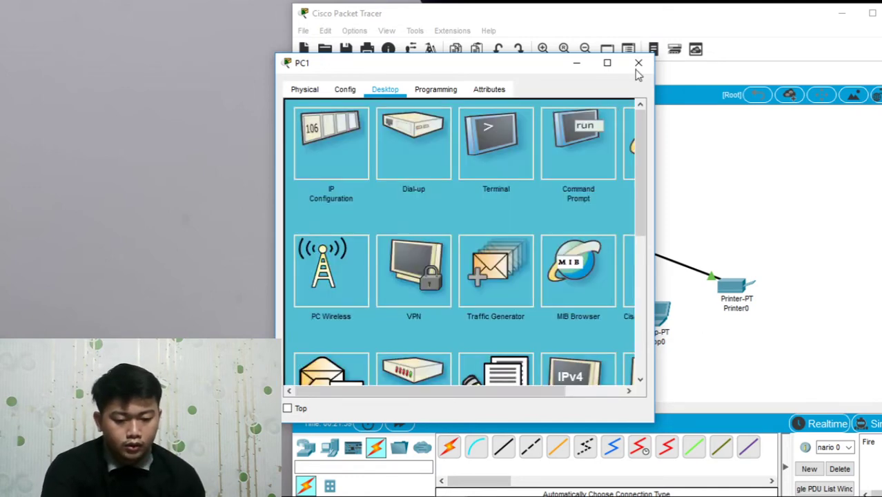
pyautogui.click(639, 63)
# Give Laptop0 the static IPv4 address 192.168.1.3 with subnet mask 255.255.255.0 and close its settings
pyautogui.click(641, 315)
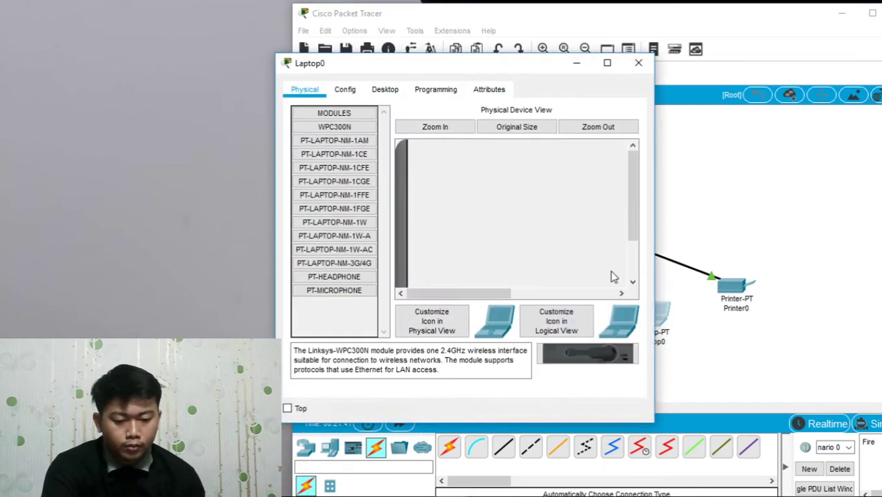
pyautogui.click(384, 88)
pyautogui.click(352, 142)
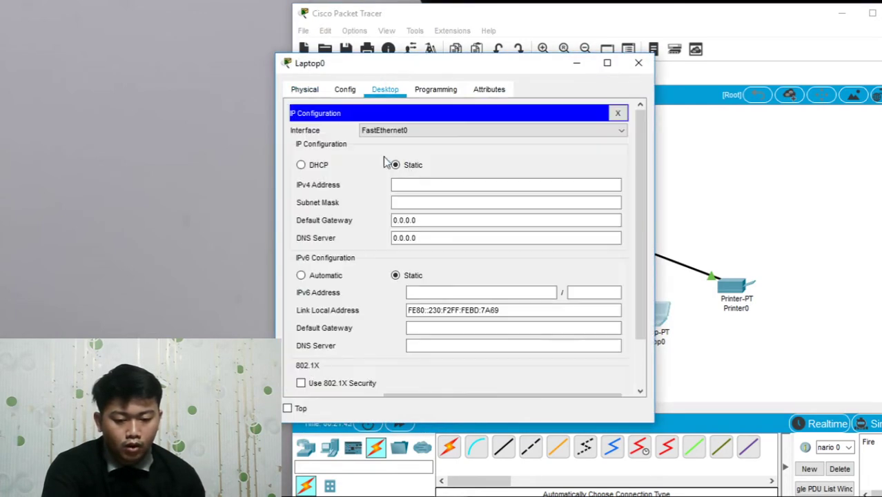
pyautogui.click(418, 184)
pyautogui.write('192.168.1.3')
pyautogui.click(453, 202)
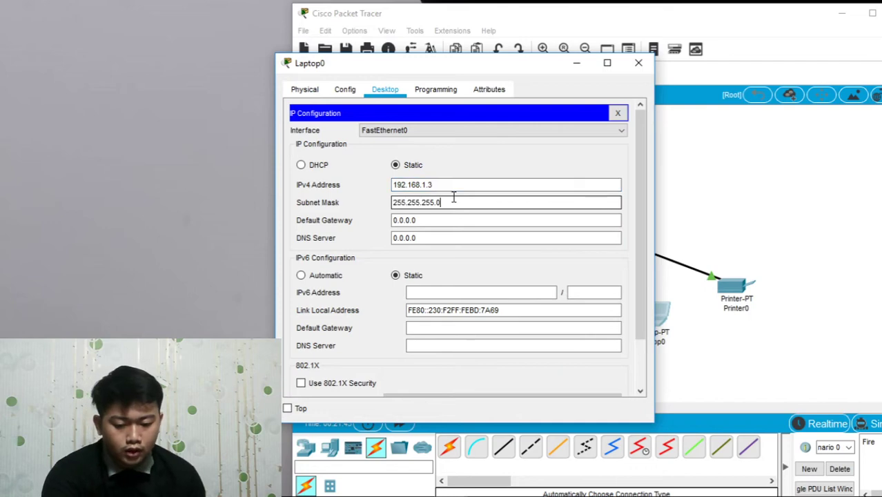
pyautogui.click(618, 113)
pyautogui.click(638, 63)
# Set the printer's FastEthernet0 interface to the static IPv4 address 192.168.1.4 with subnet mask 255.255.255.0
pyautogui.click(733, 311)
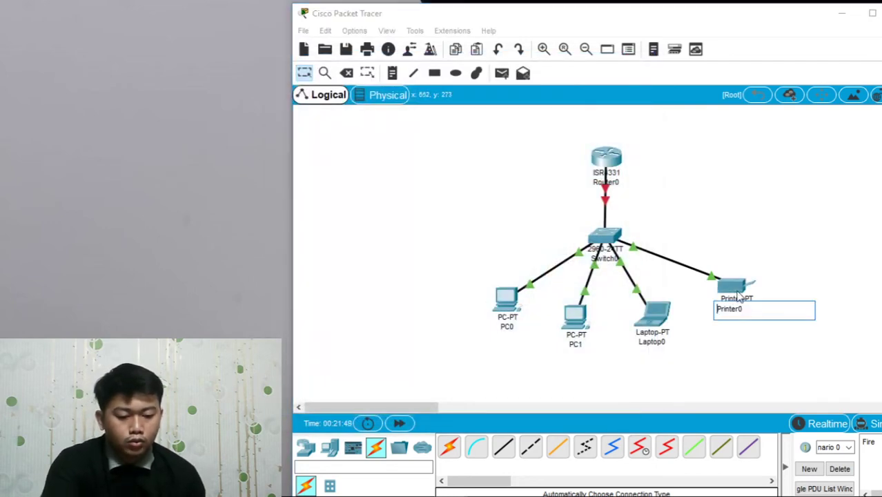
pyautogui.click(734, 288)
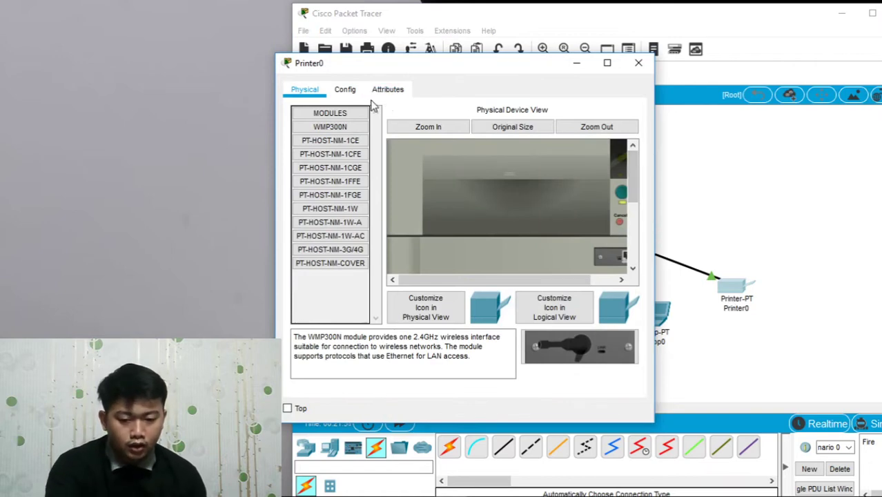
pyautogui.click(347, 93)
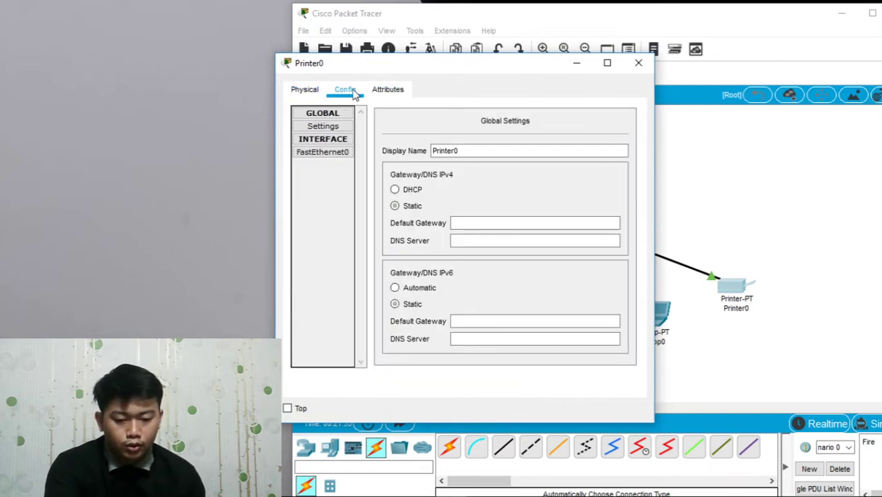
pyautogui.click(324, 155)
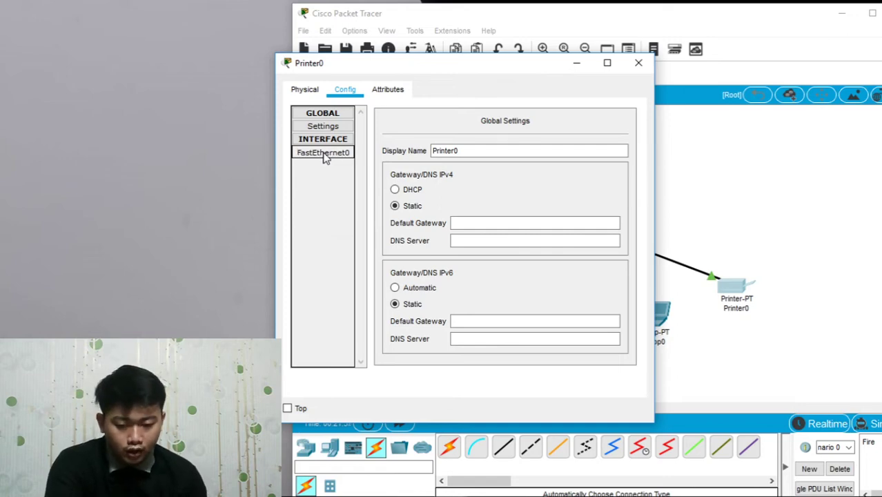
pyautogui.click(526, 220)
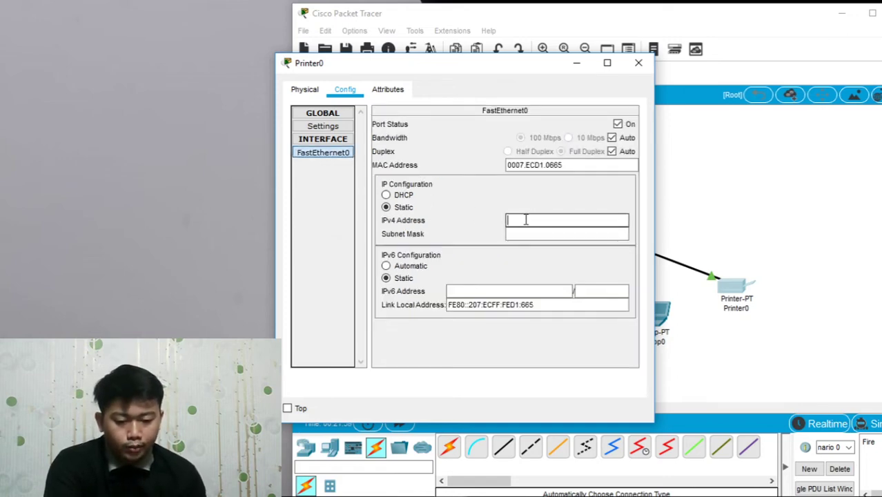
pyautogui.write('192.168.1.4')
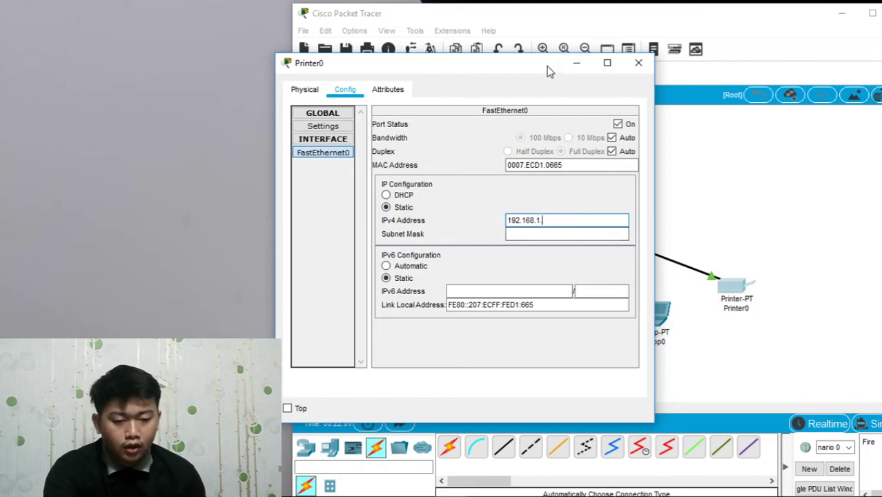
pyautogui.moveTo(552, 69); pyautogui.dragTo(462, 72)
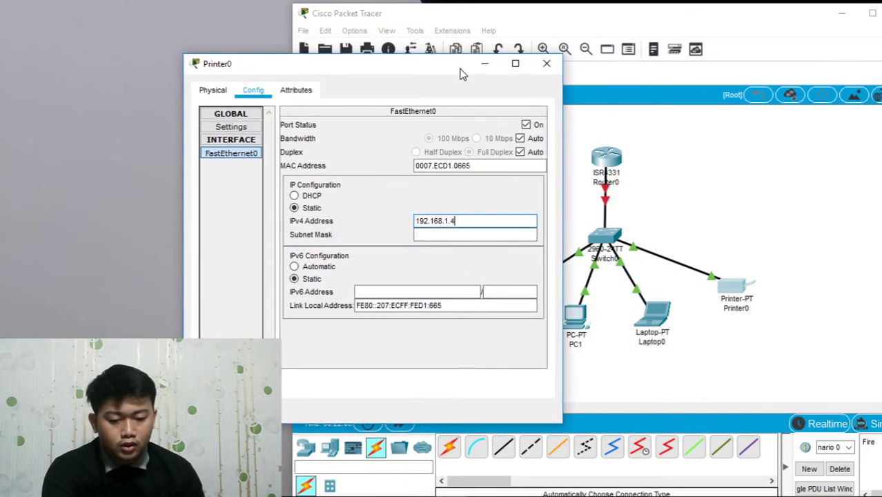
pyautogui.click(443, 234)
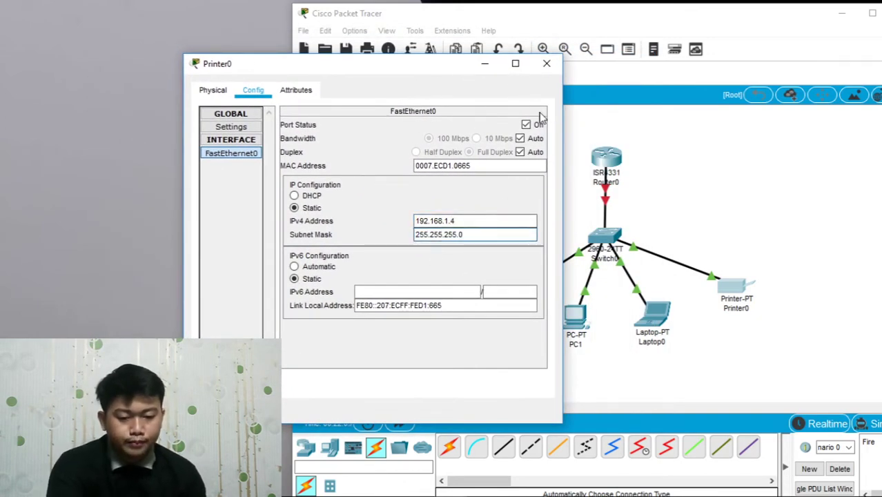
# Close the printer's settings and open the Command Prompt on PC0
pyautogui.click(545, 66)
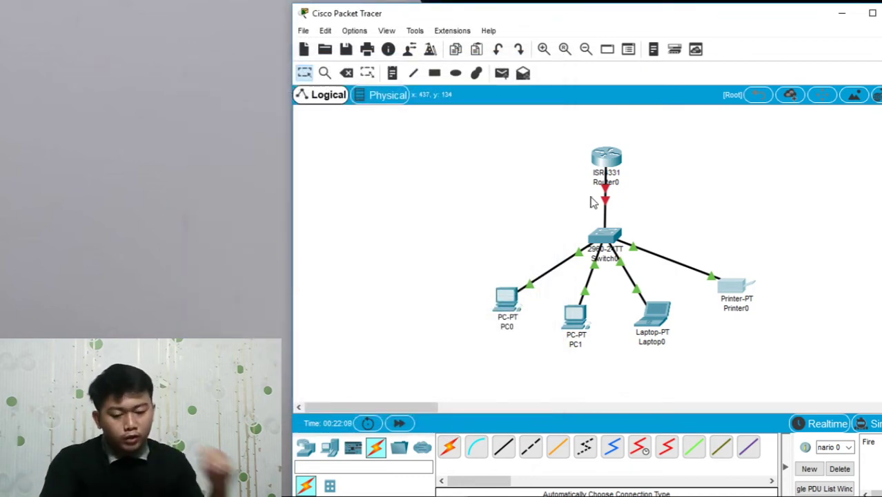
pyautogui.click(509, 302)
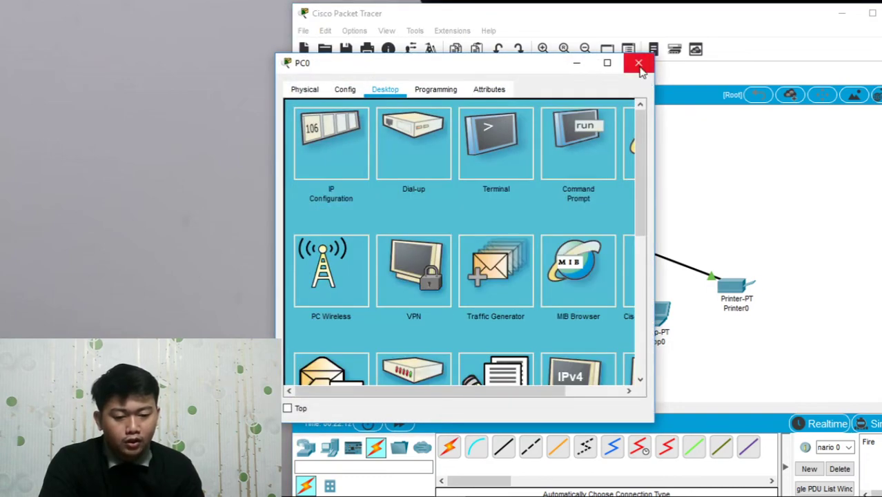
pyautogui.click(638, 63)
pyautogui.click(504, 304)
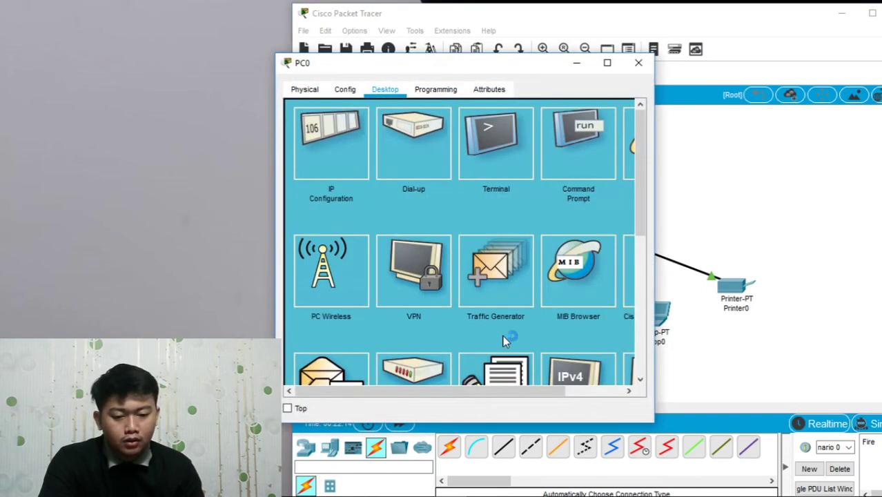
pyautogui.click(584, 141)
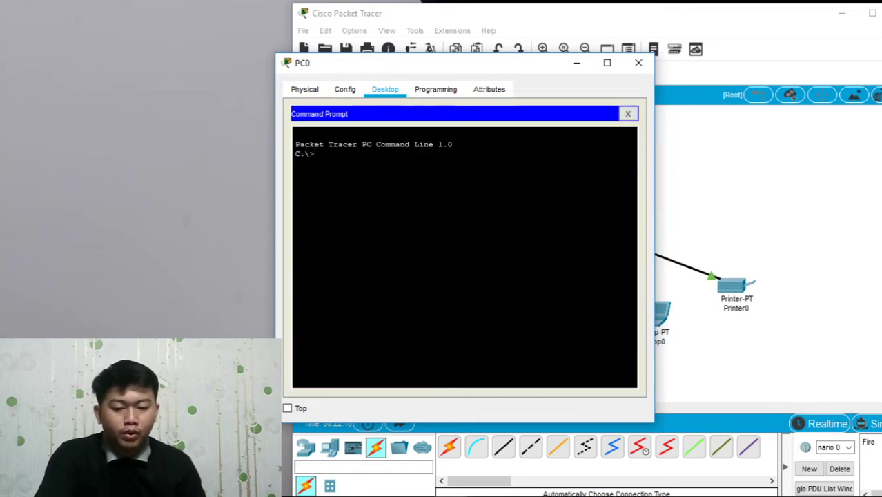
# Ping the printer at 192.168.1.4 from PC0, keeping the topology in view, and close PC0's window
pyautogui.write('ping')
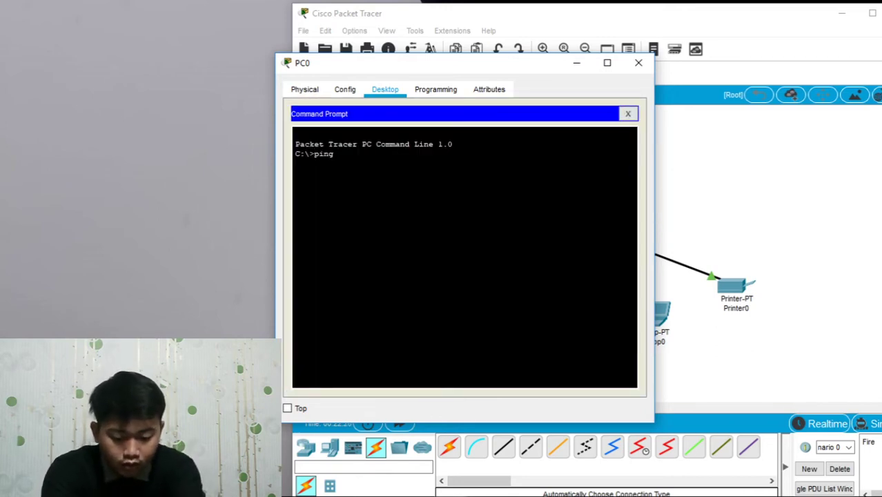
pyautogui.write(' 168')
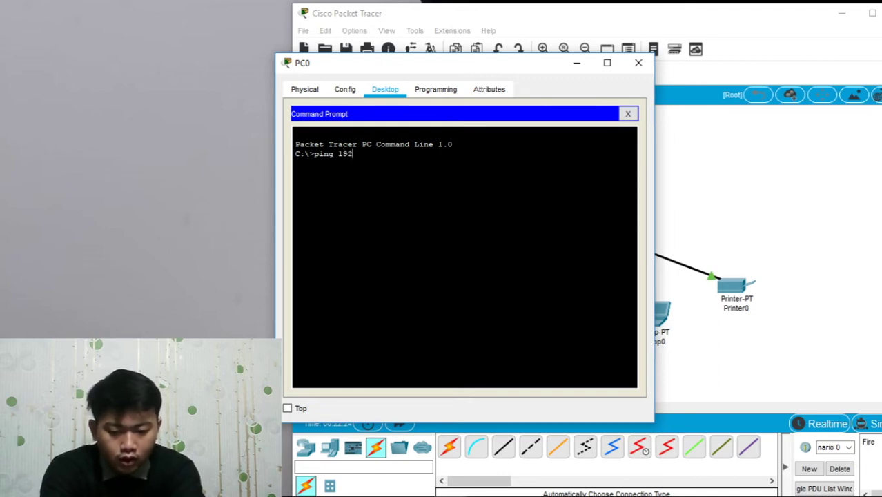
pyautogui.write('.16')
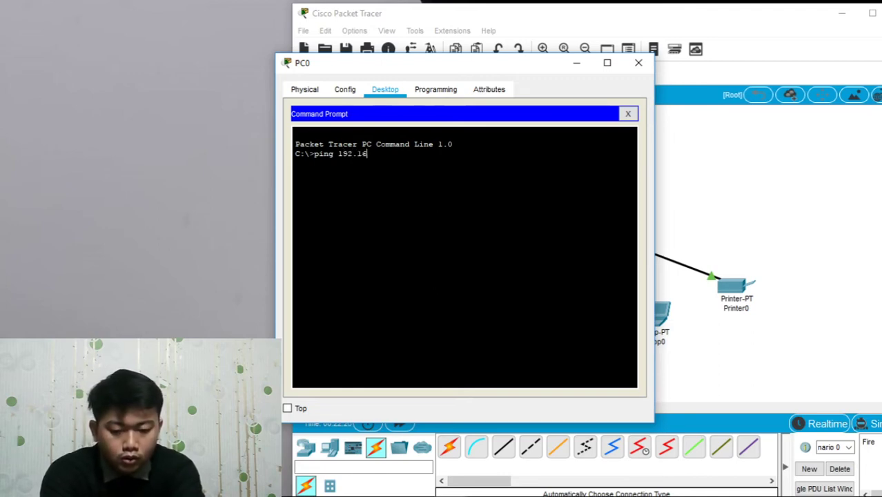
pyautogui.write('8.1.4')
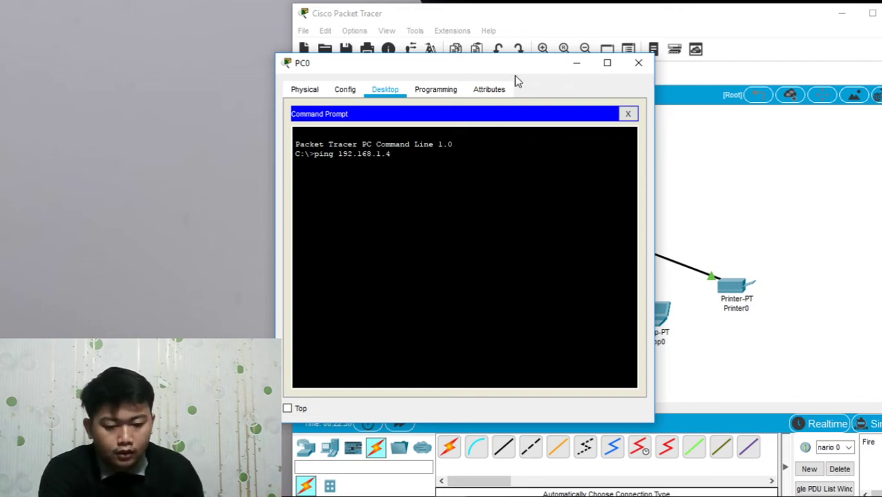
pyautogui.moveTo(518, 63); pyautogui.dragTo(402, 73)
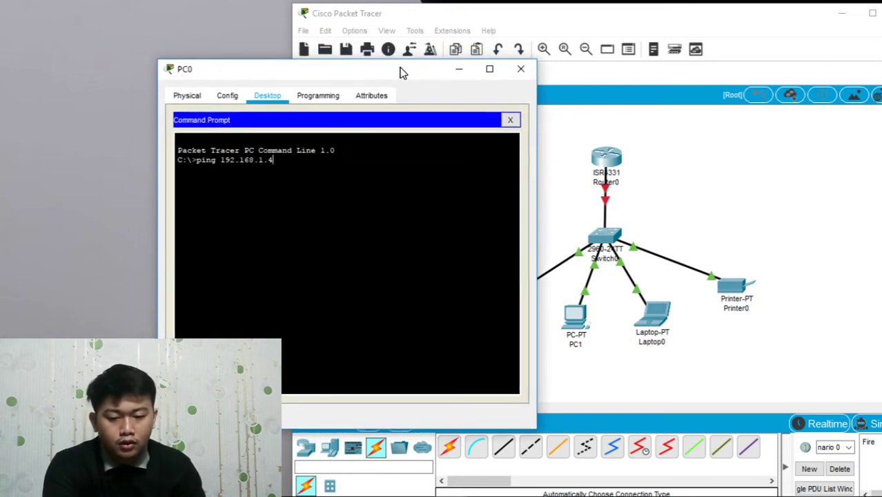
pyautogui.press('Return')
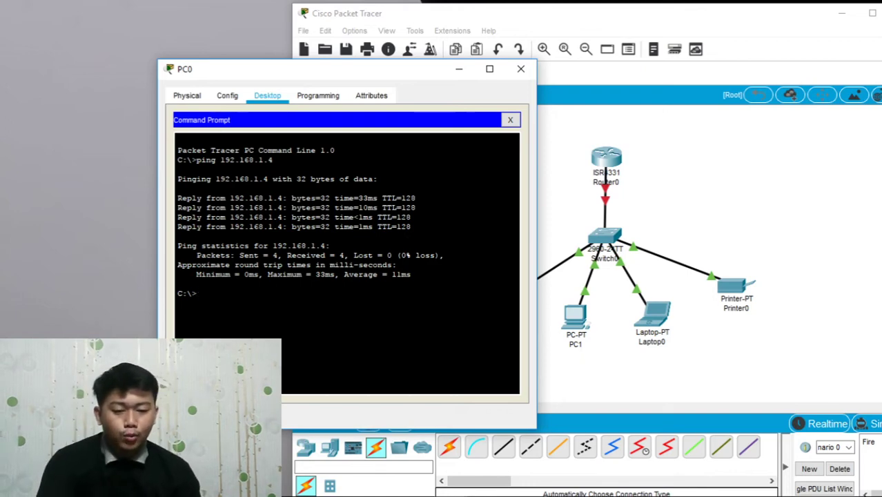
pyautogui.moveTo(413, 76); pyautogui.dragTo(354, 70)
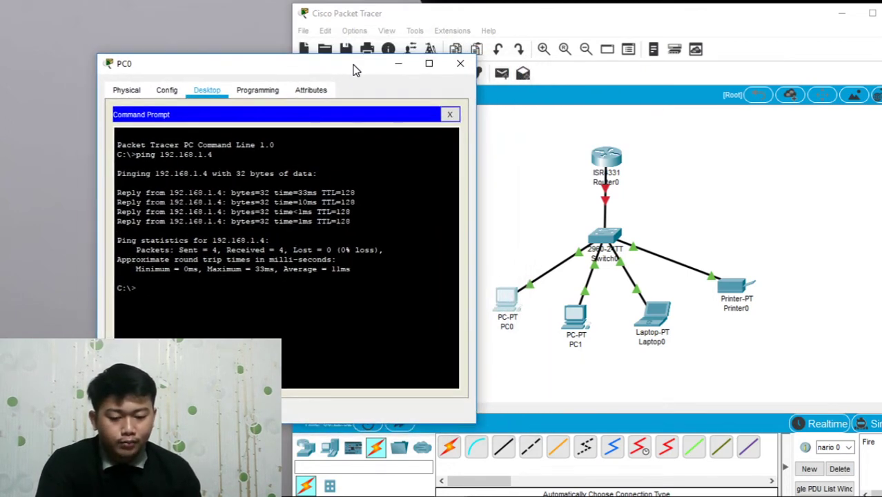
pyautogui.click(460, 63)
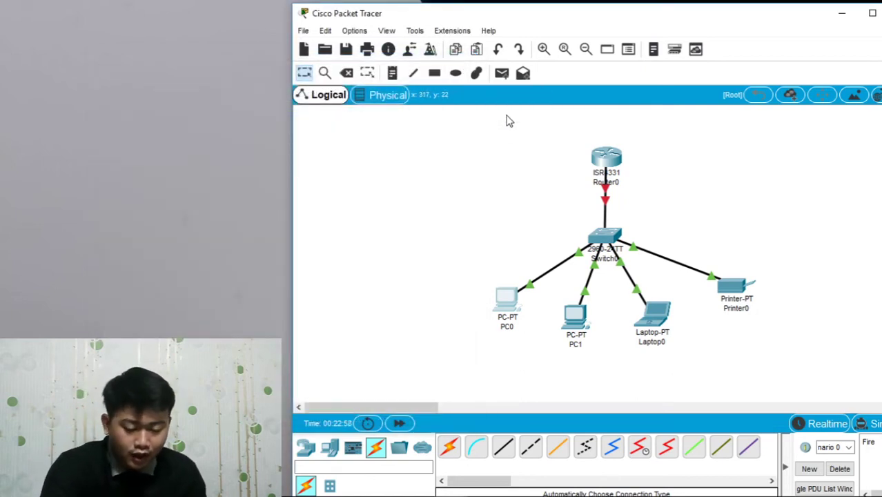
# Send a simple PDU from PC0 to Printer0 and maximize the program window
pyautogui.click(523, 73)
pyautogui.click(502, 73)
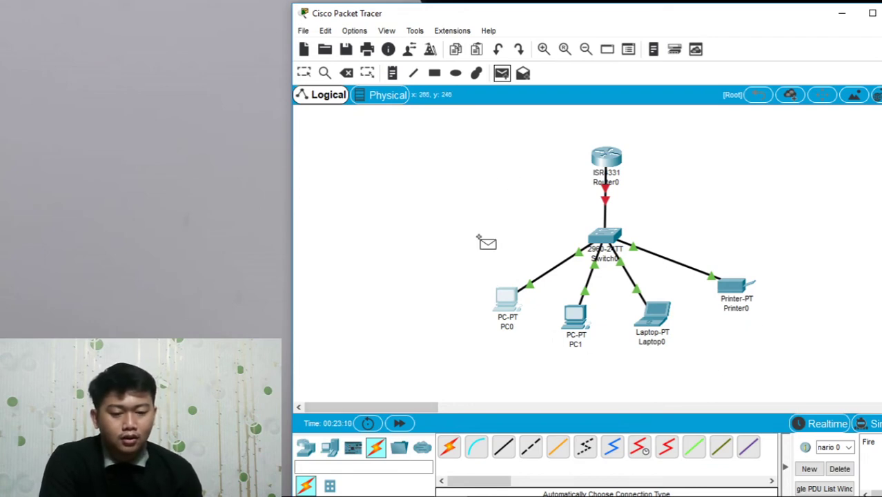
pyautogui.click(504, 299)
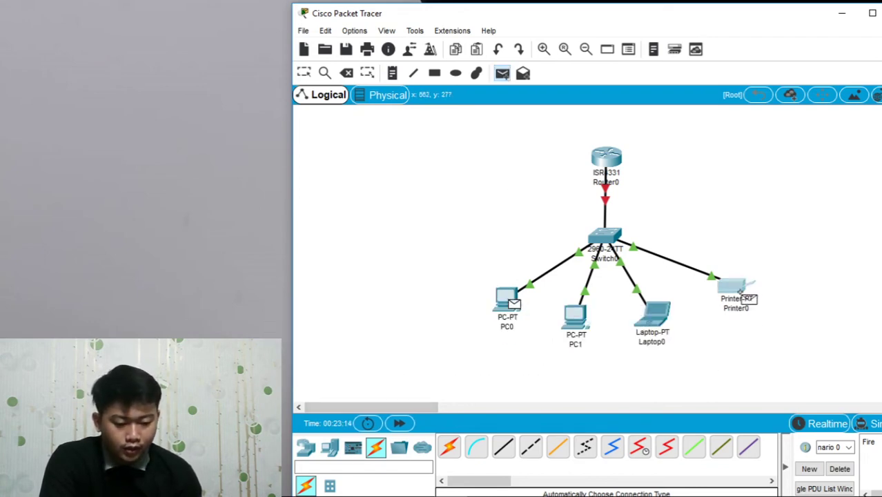
pyautogui.click(740, 294)
pyautogui.click(872, 15)
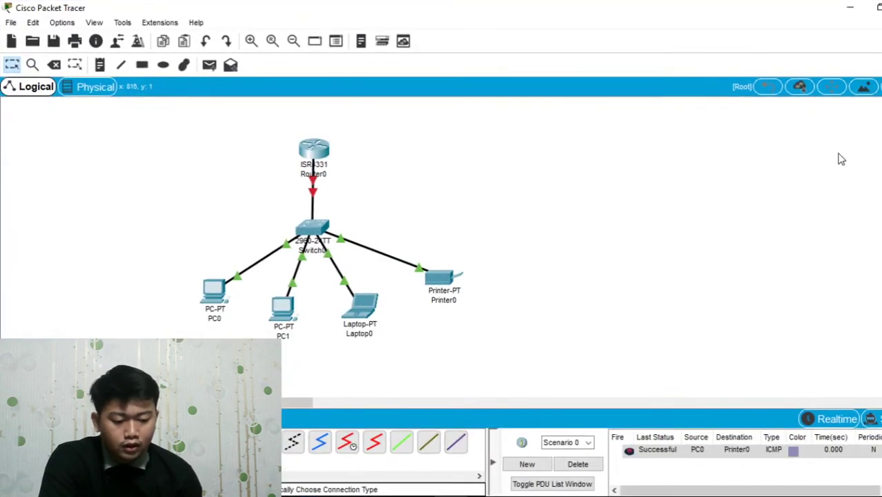
# Play the unicast PDU from PC0 to Printer0 in simulation mode, and clear the demonstration by resetting the simulation and deleting Scenario 0
pyautogui.click(872, 419)
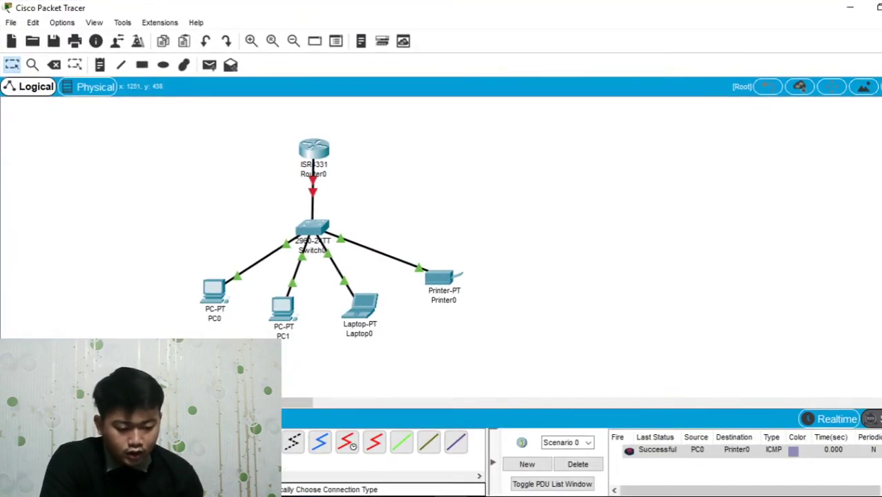
pyautogui.click(789, 298)
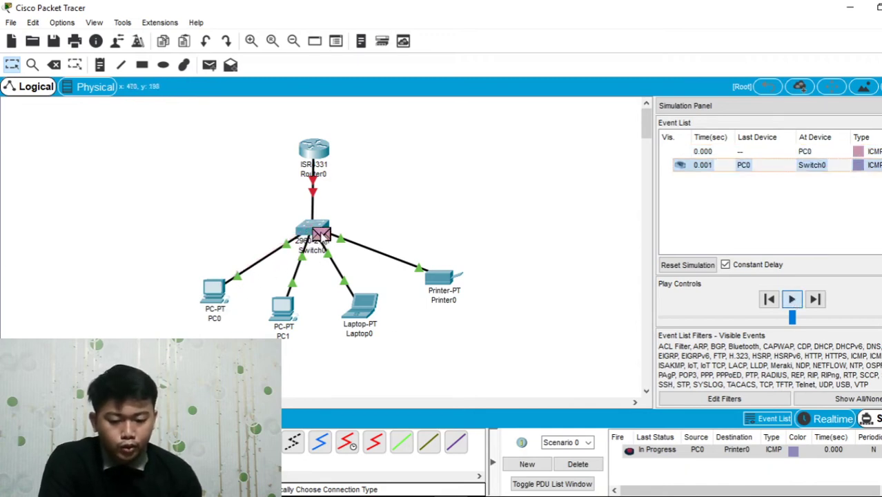
pyautogui.moveTo(322, 236)
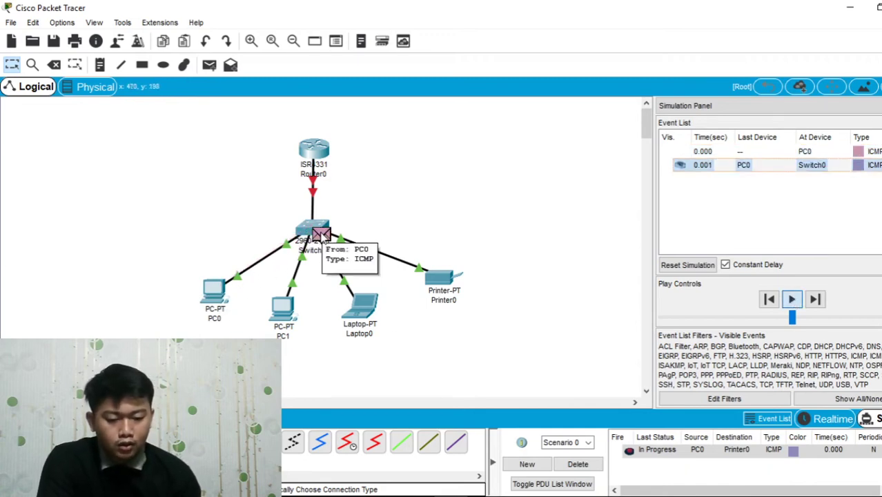
pyautogui.click(793, 301)
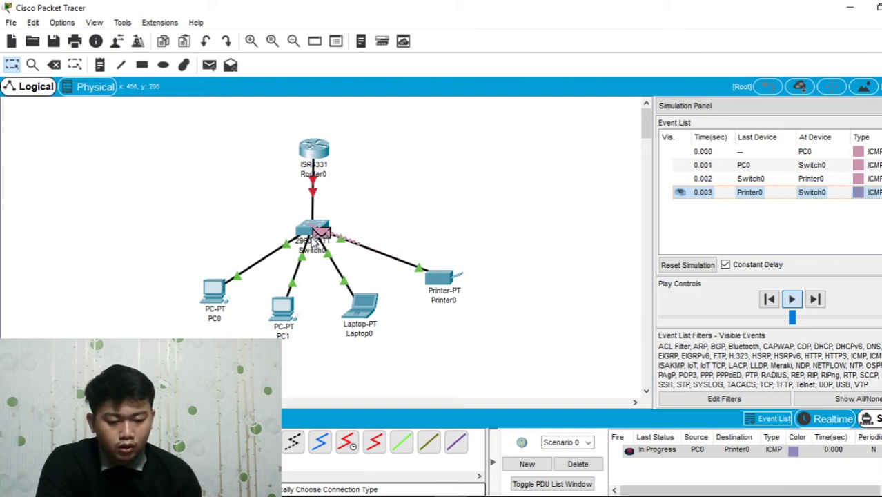
pyautogui.click(792, 299)
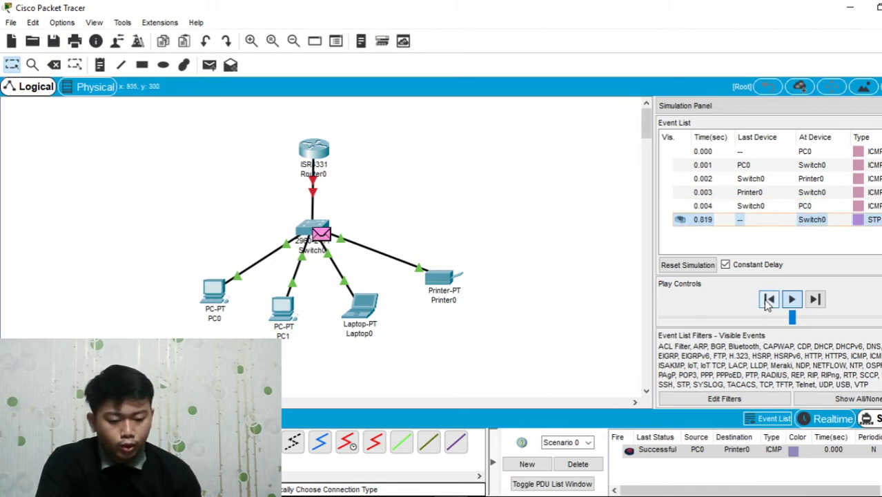
pyautogui.click(677, 271)
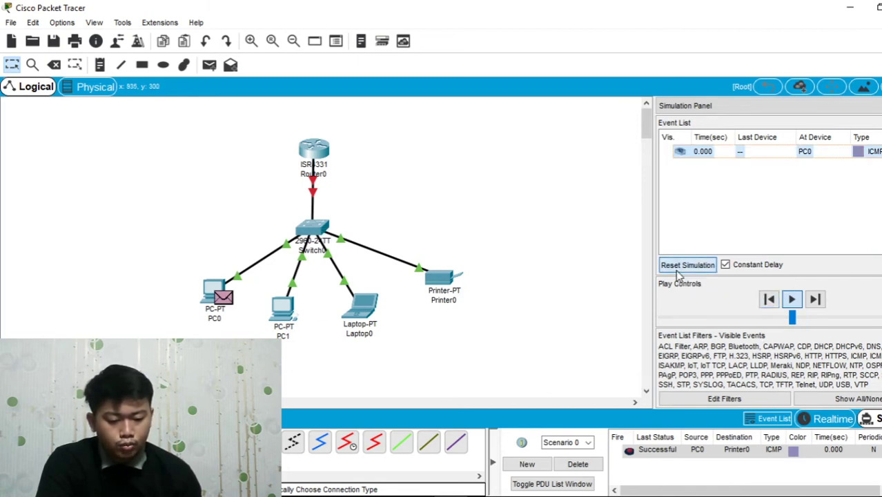
pyautogui.click(586, 466)
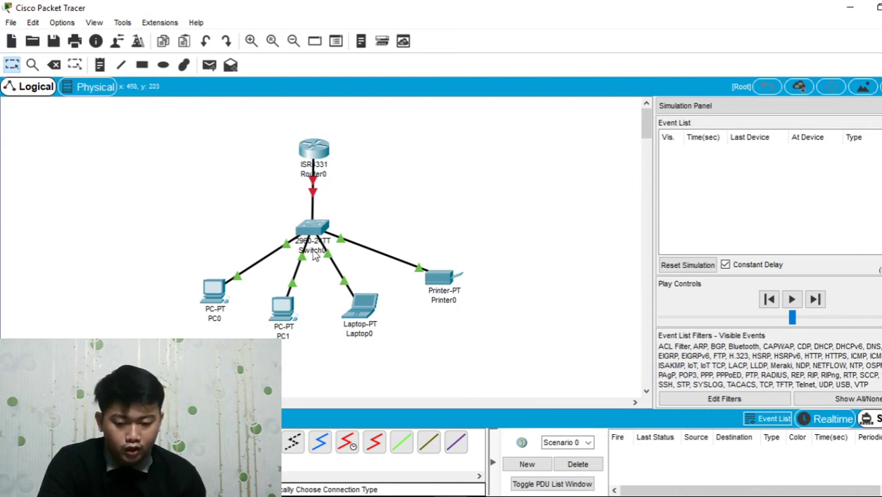
# Create a complex ping PDU from PC0 to destination 255.255.255.255 with sequence number 1 and a one-shot time of 0 seconds
pyautogui.click(231, 64)
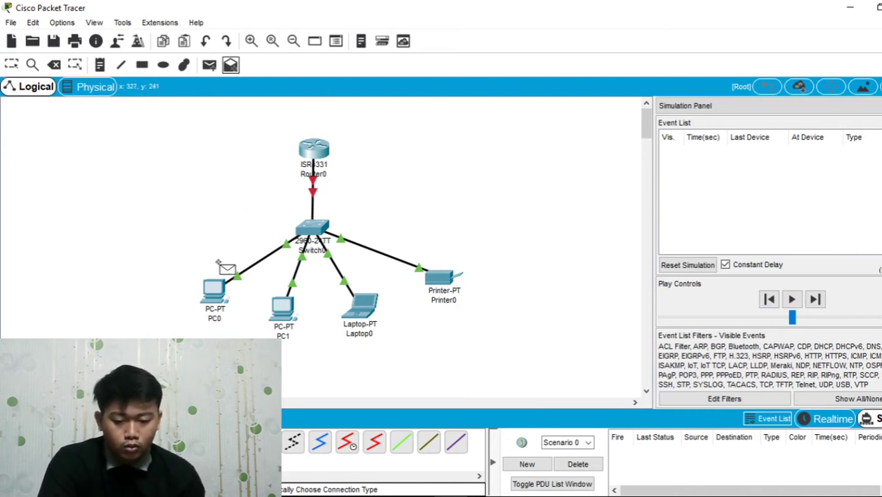
pyautogui.click(215, 293)
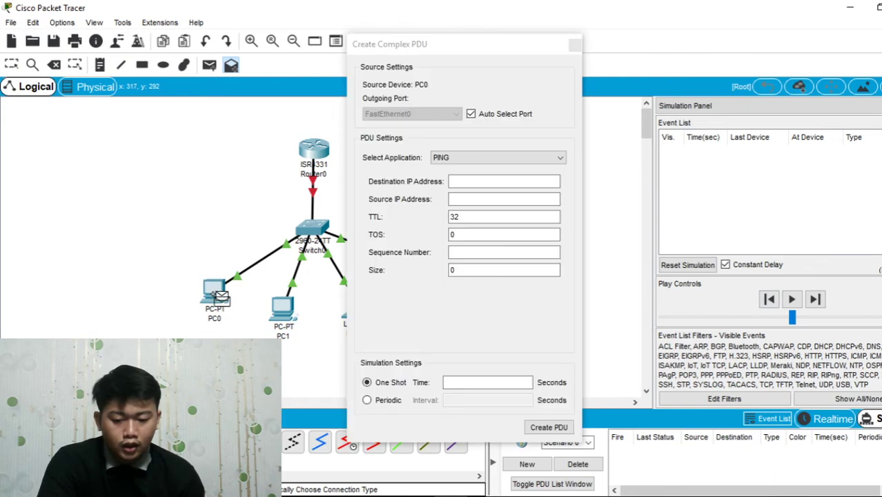
pyautogui.click(475, 181)
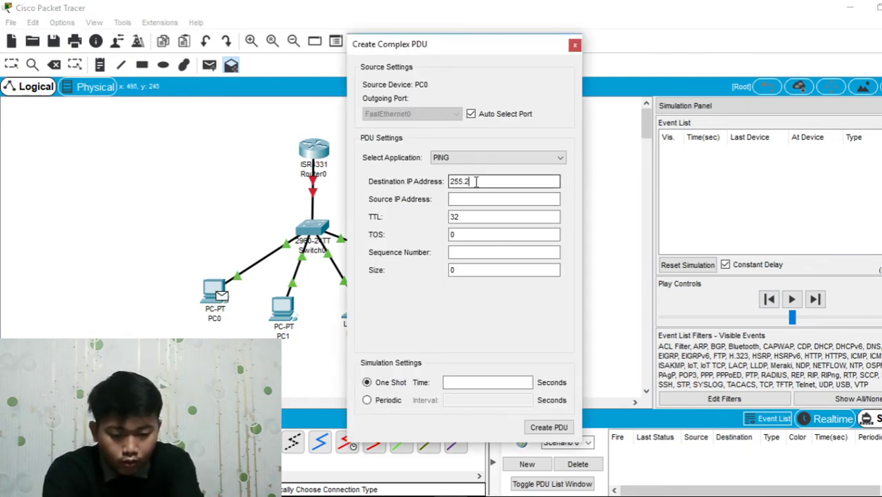
pyautogui.write('255.255.255.')
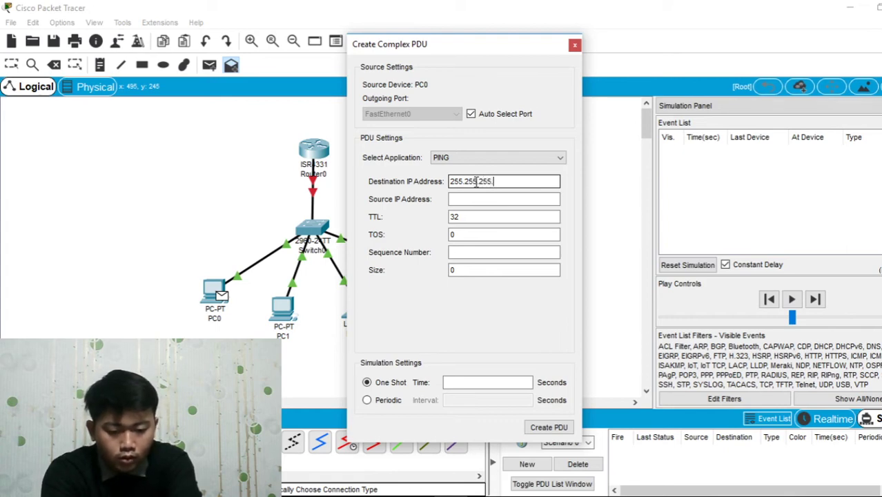
pyautogui.write('255')
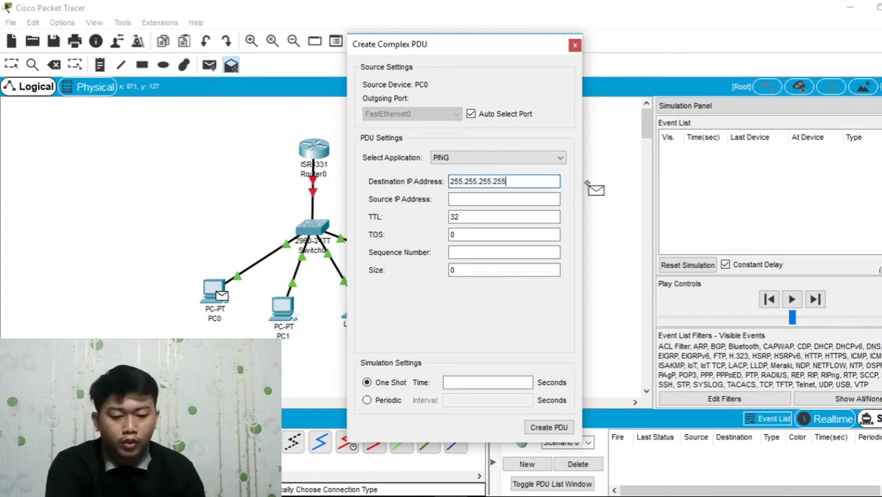
pyautogui.click(535, 201)
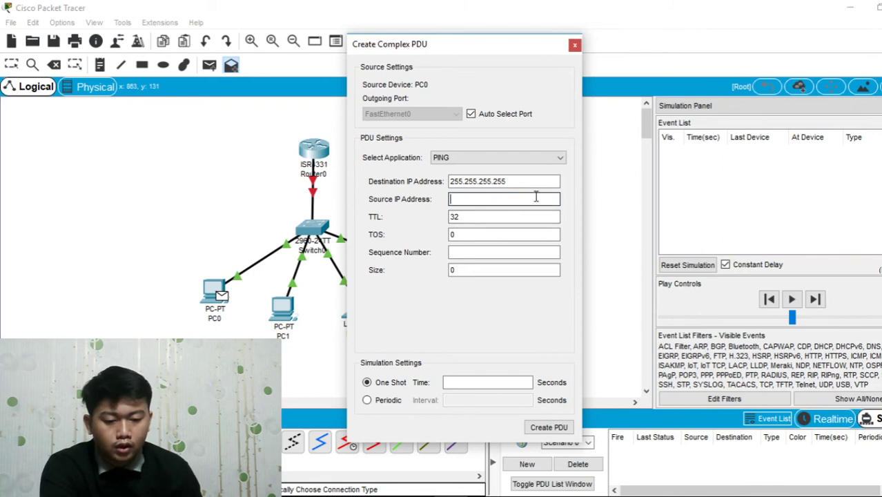
pyautogui.click(505, 252)
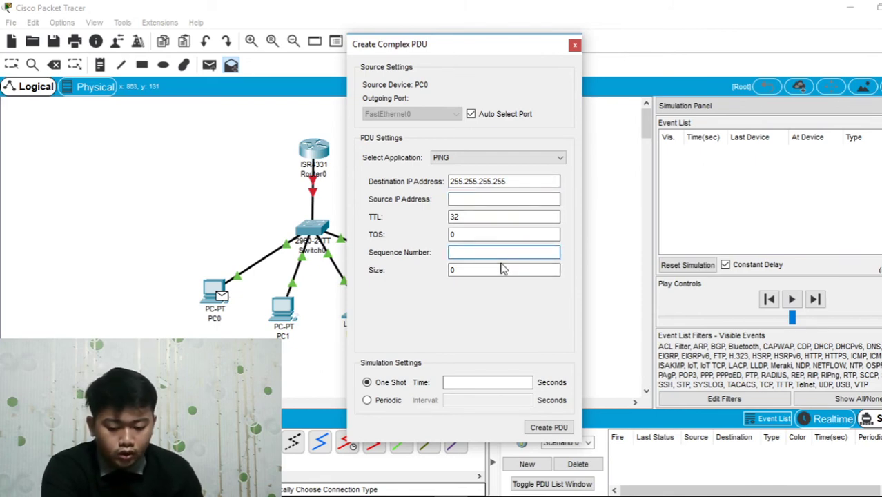
pyautogui.write('1')
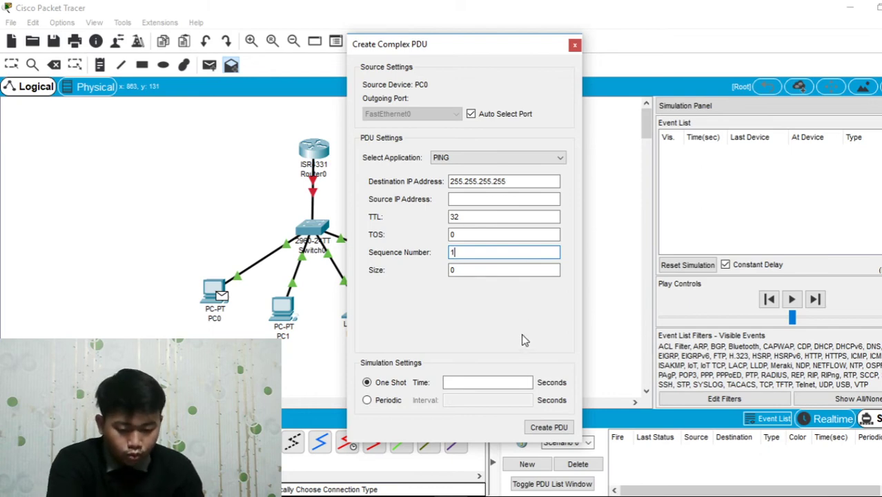
pyautogui.click(496, 382)
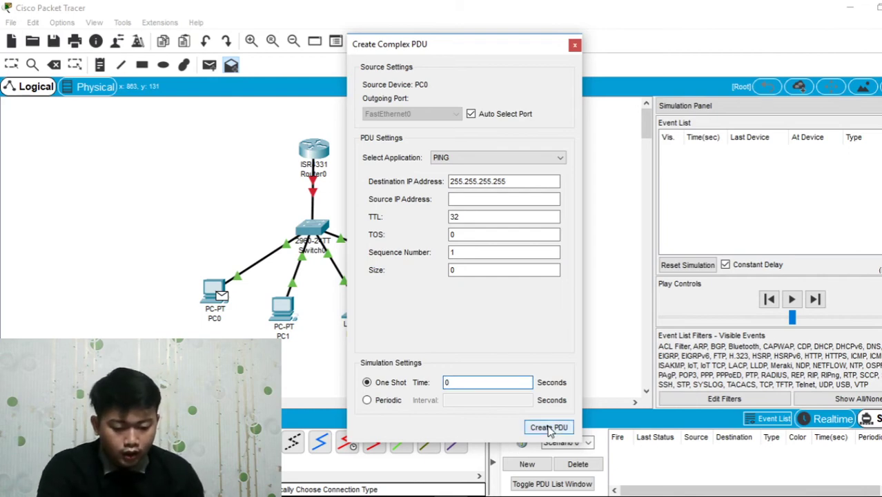
pyautogui.click(549, 427)
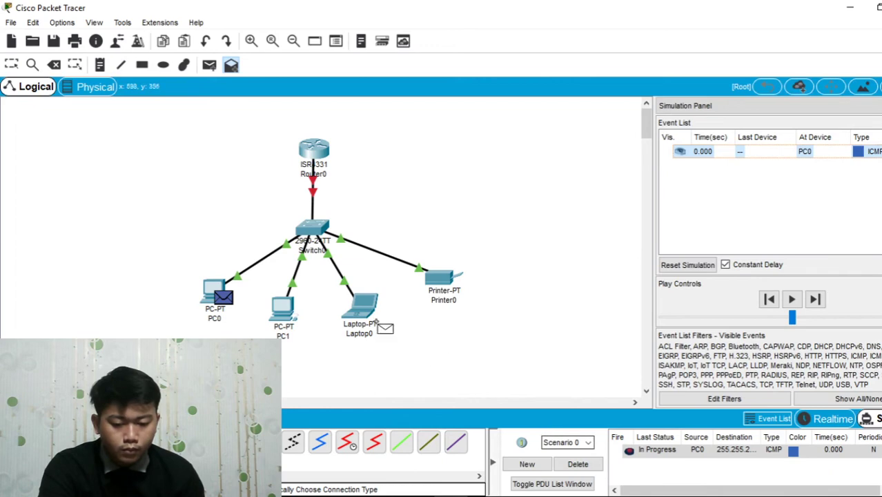
# Play the broadcast PDU from PC0 in the simulation, and clear the demonstration by resetting the simulation and deleting its scenario
pyautogui.click(793, 301)
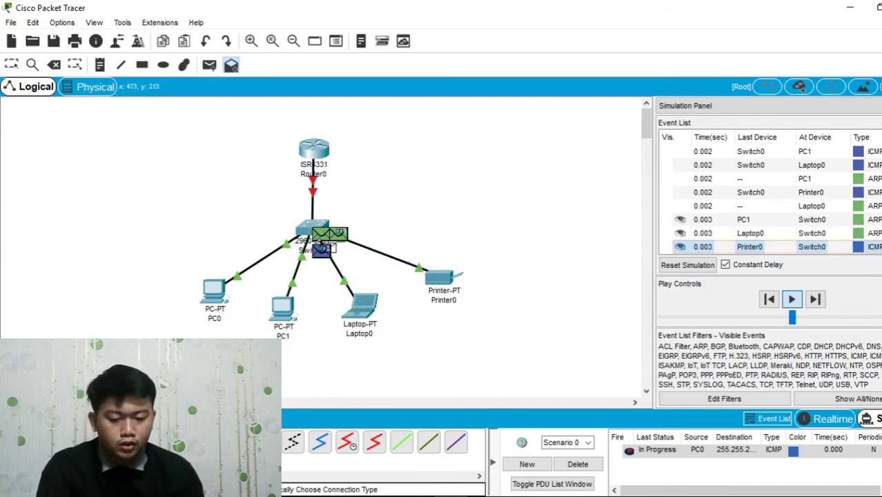
pyautogui.click(792, 302)
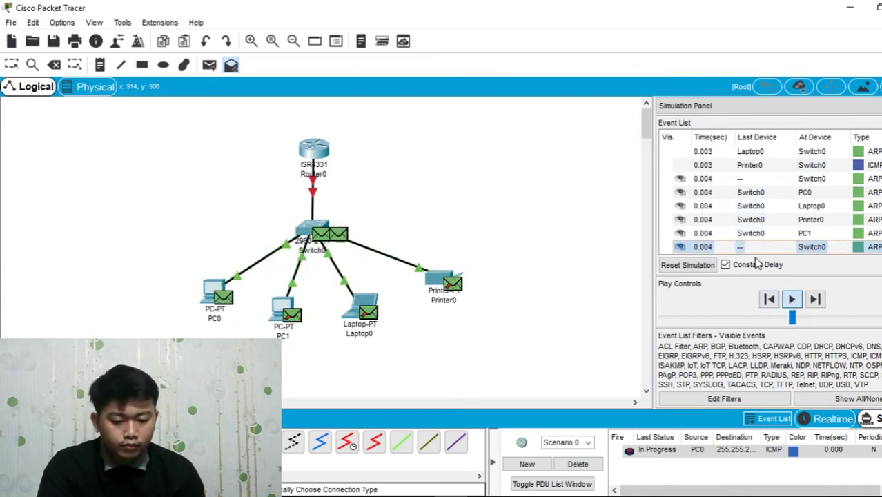
pyautogui.click(688, 265)
pyautogui.click(577, 464)
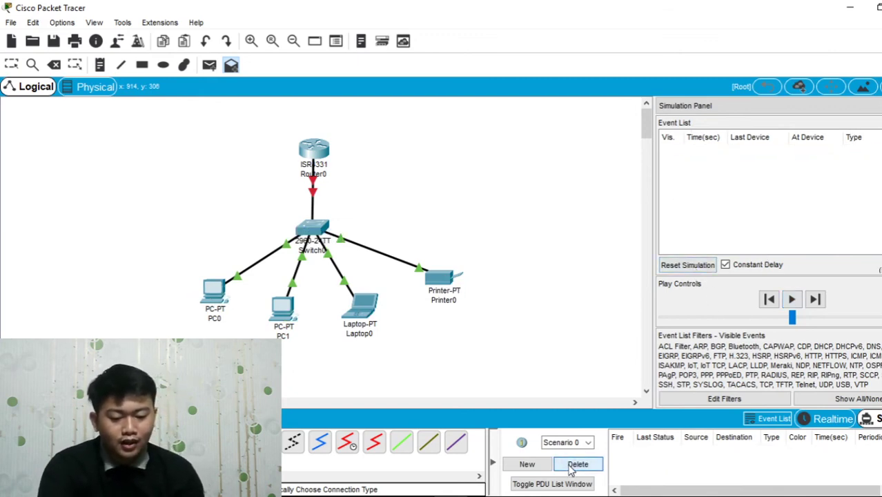
# Create a complex ping PDU from PC0 to 255.255.255.255 with sequence number 1 and a one-shot time of 0 seconds
pyautogui.click(231, 66)
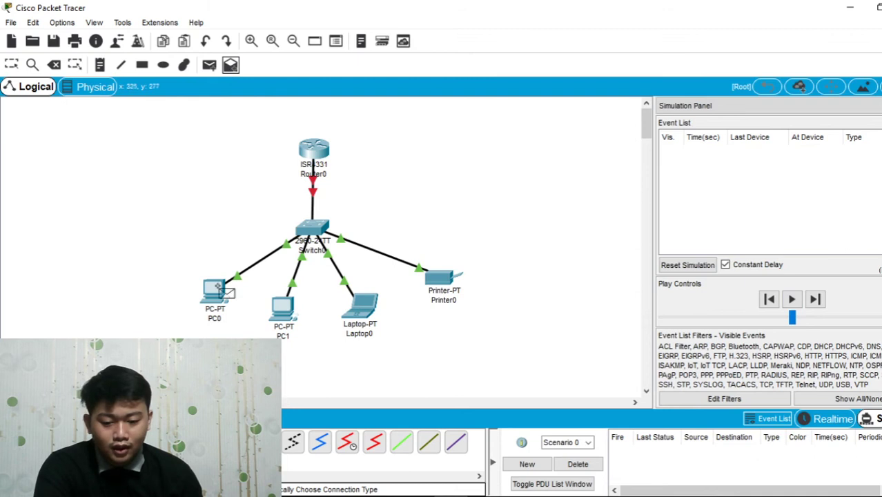
pyautogui.click(214, 290)
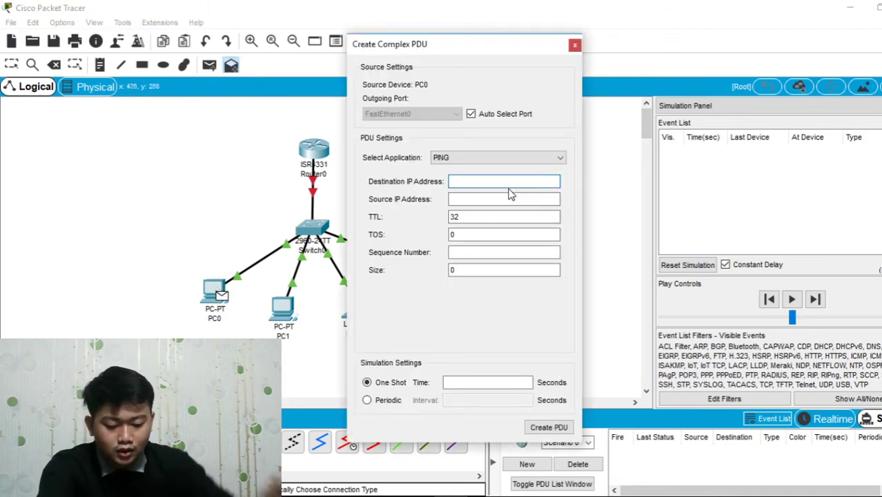
pyautogui.write('3')
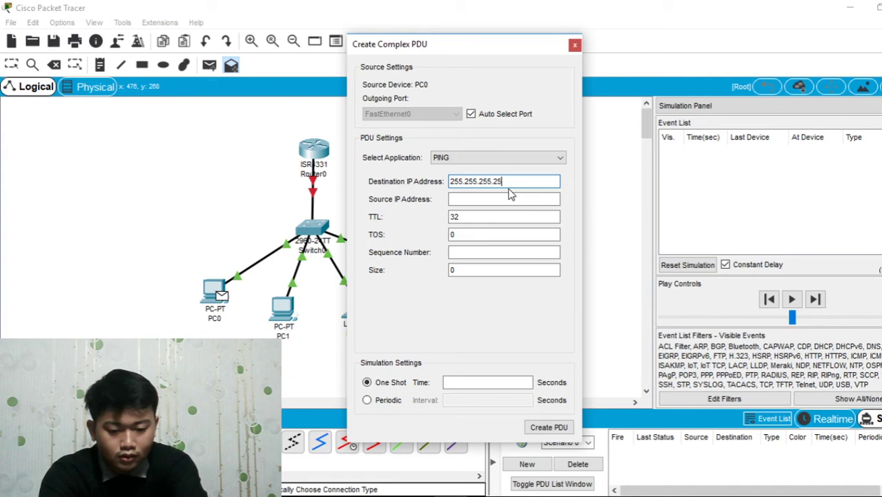
pyautogui.click(510, 196)
pyautogui.click(472, 253)
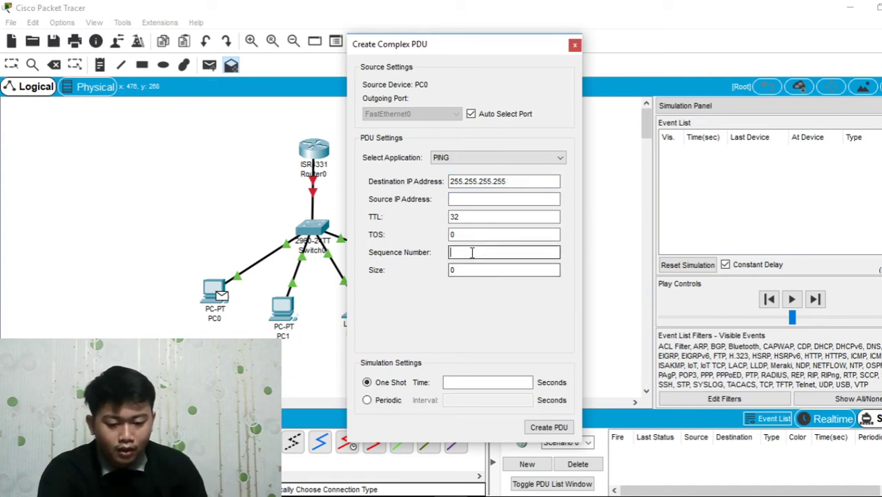
pyautogui.write('1')
pyautogui.click(508, 382)
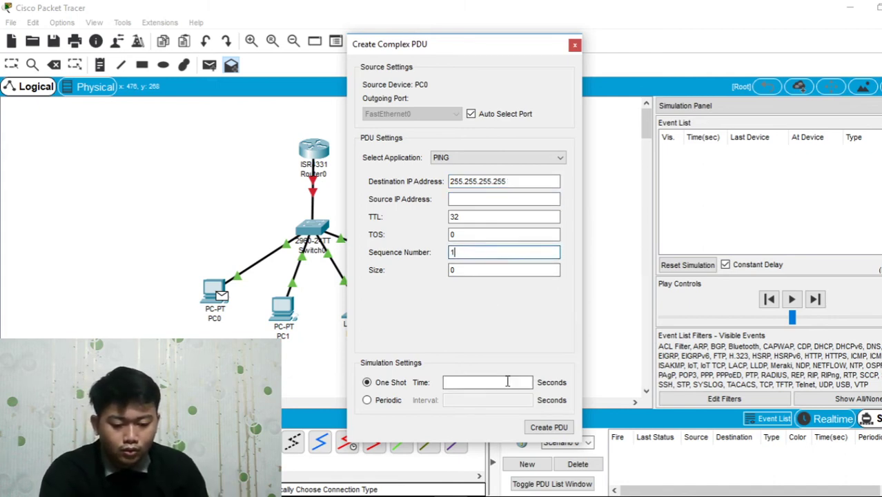
pyautogui.write('0')
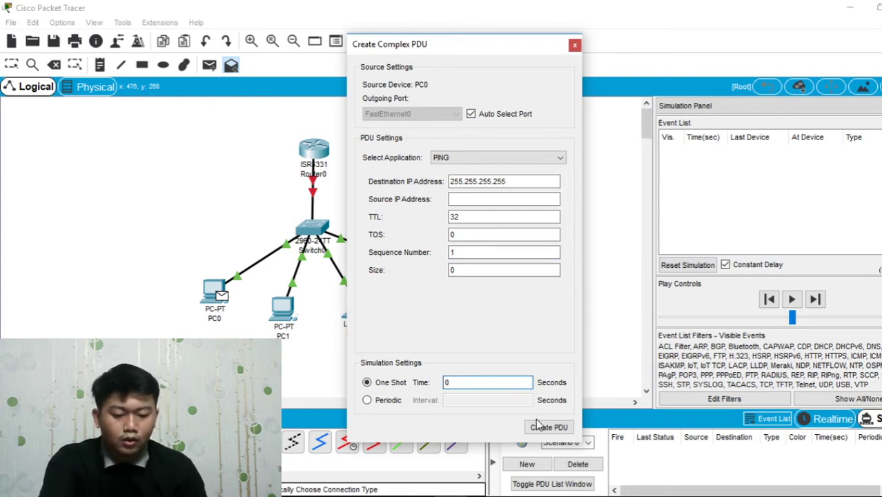
pyautogui.click(552, 426)
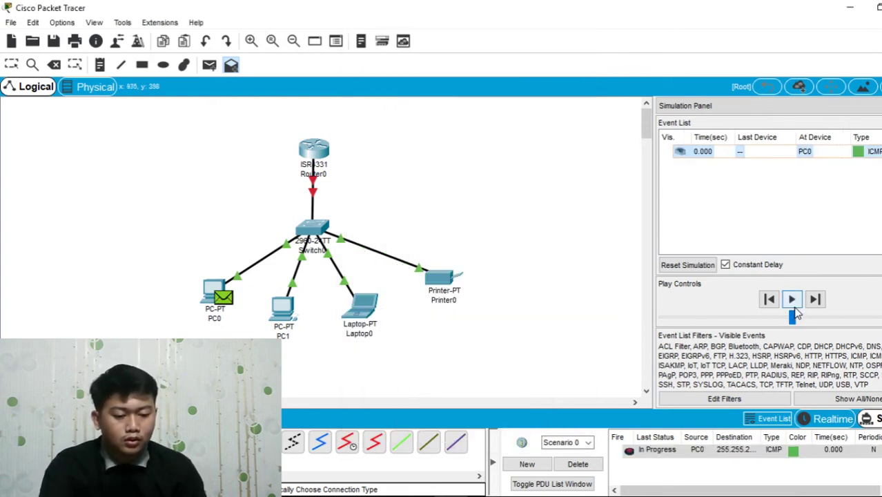
# Exclude every IPv4 protocol except ICMP from the simulation's event list filters
pyautogui.click(745, 398)
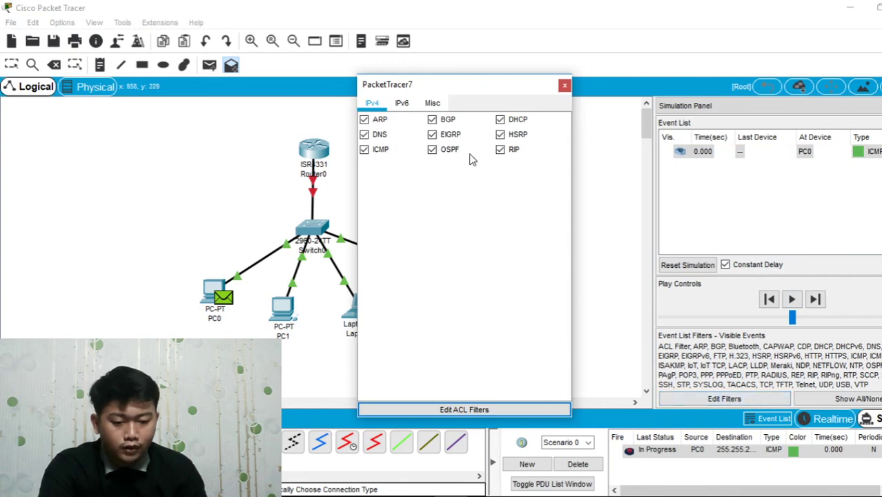
pyautogui.click(372, 125)
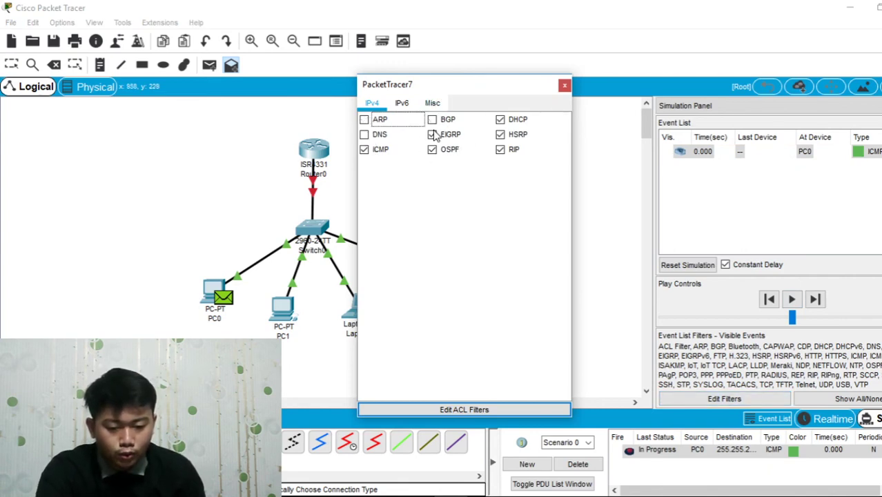
pyautogui.click(501, 151)
pyautogui.doubleClick(501, 119)
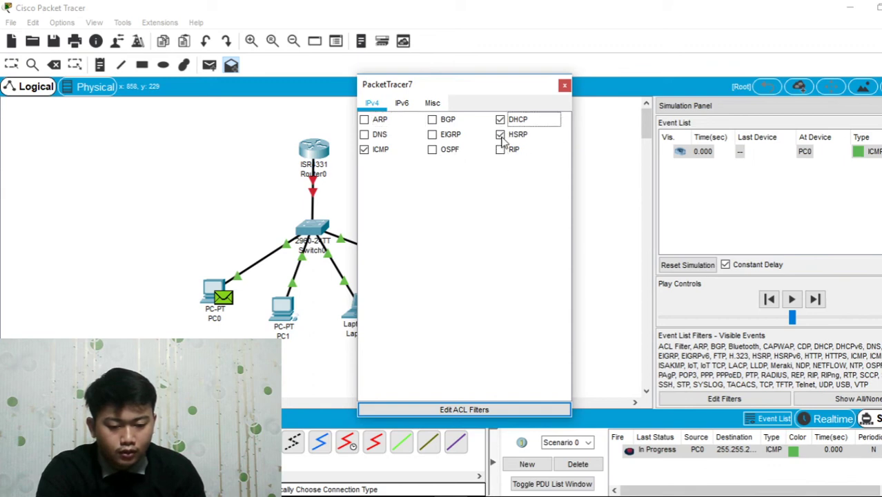
pyautogui.click(565, 85)
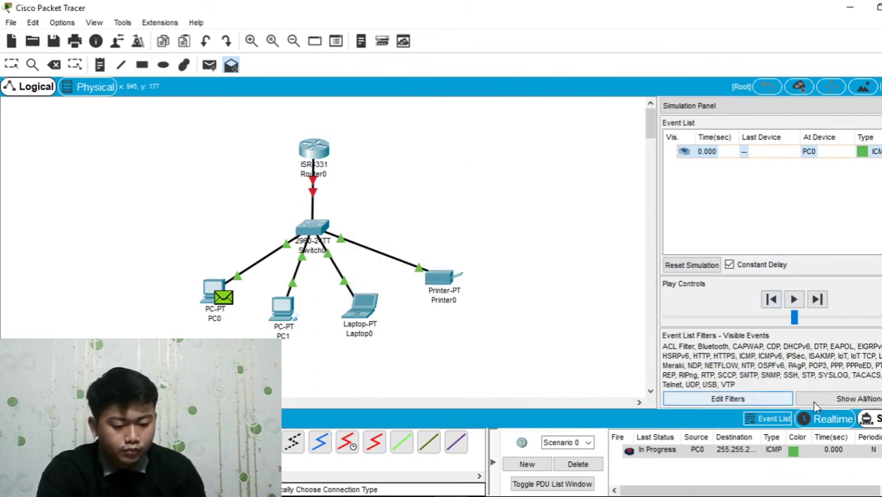
pyautogui.click(777, 400)
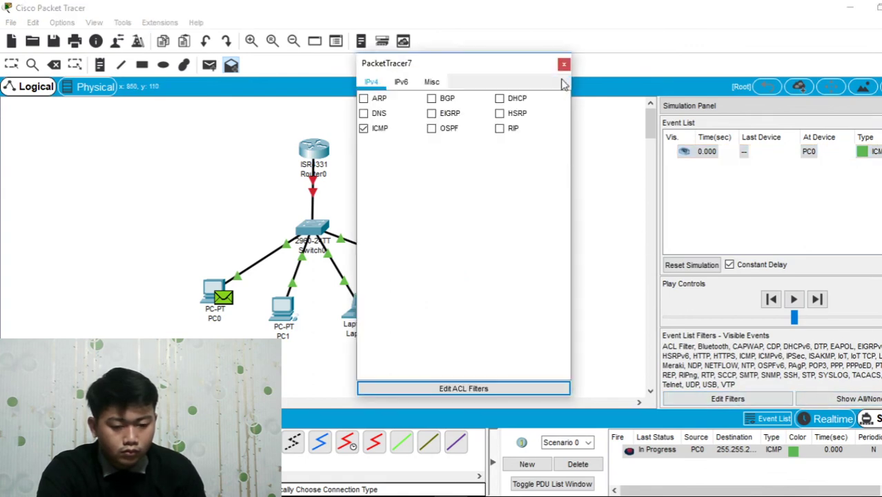
pyautogui.click(564, 65)
# Clear all event list filters and enable only ICMP as a visible event
pyautogui.click(856, 399)
pyautogui.click(780, 400)
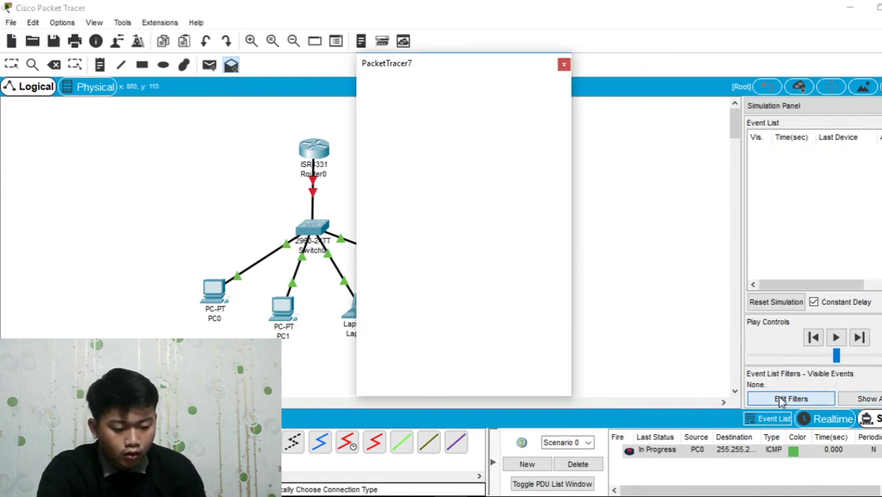
pyautogui.click(365, 129)
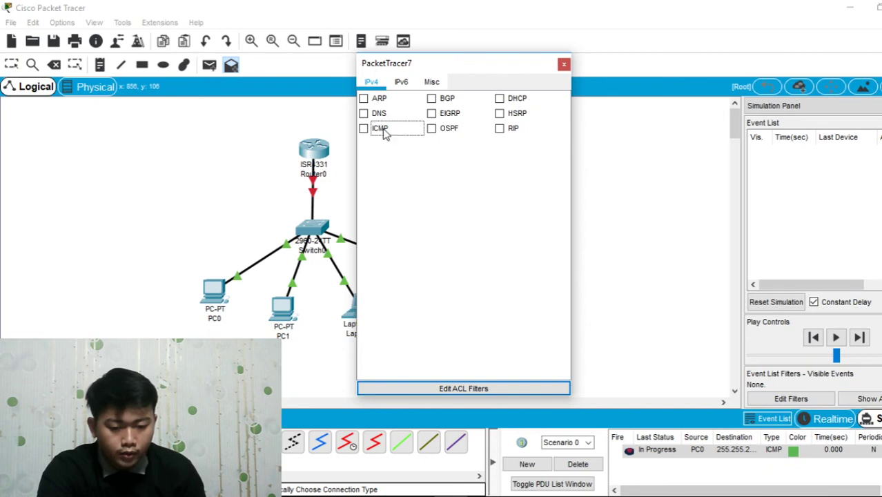
pyautogui.click(564, 64)
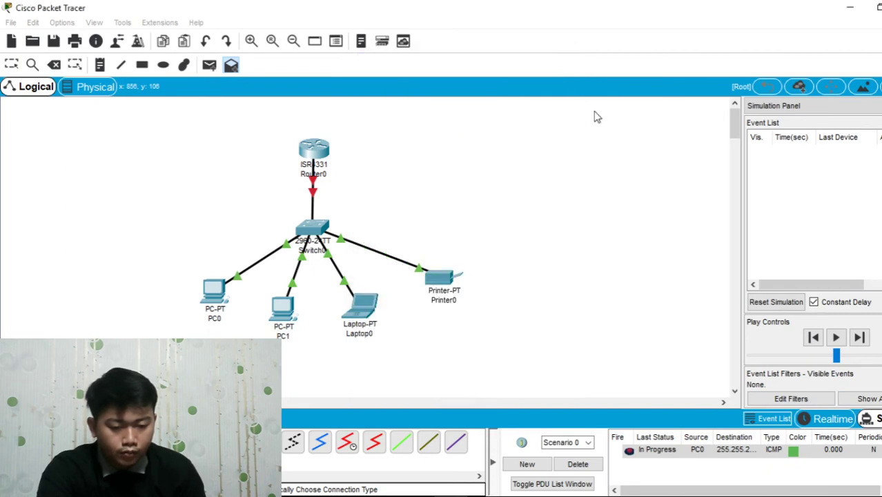
# Play the ICMP broadcast from PC0 through Switch0 to PC1, Laptop0 and Printer0, and follow the replies back to PC0
pyautogui.click(837, 337)
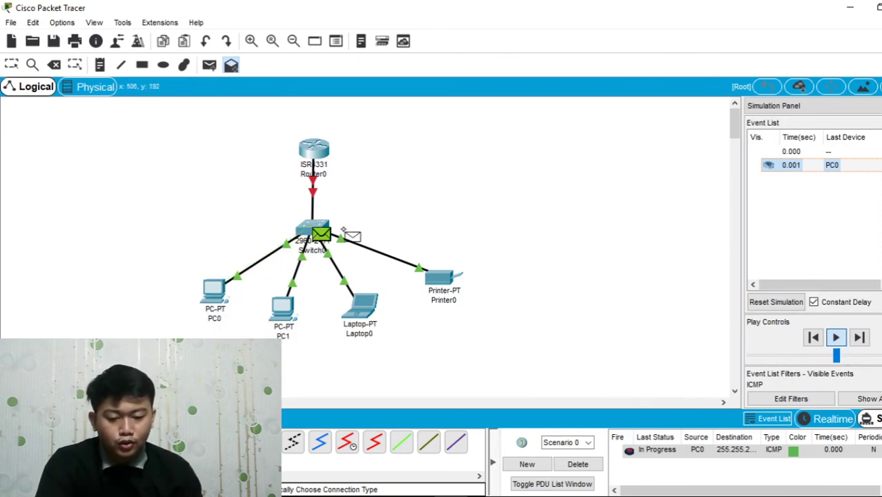
pyautogui.click(836, 338)
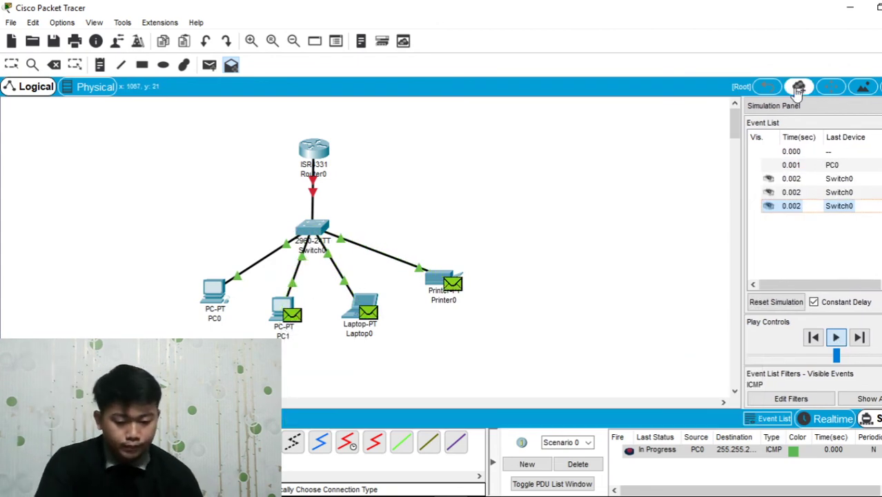
pyautogui.click(838, 337)
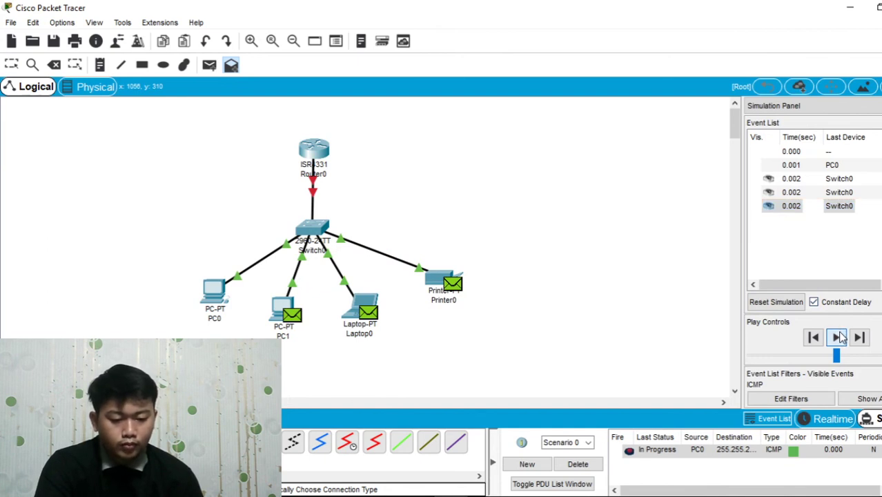
pyautogui.click(839, 336)
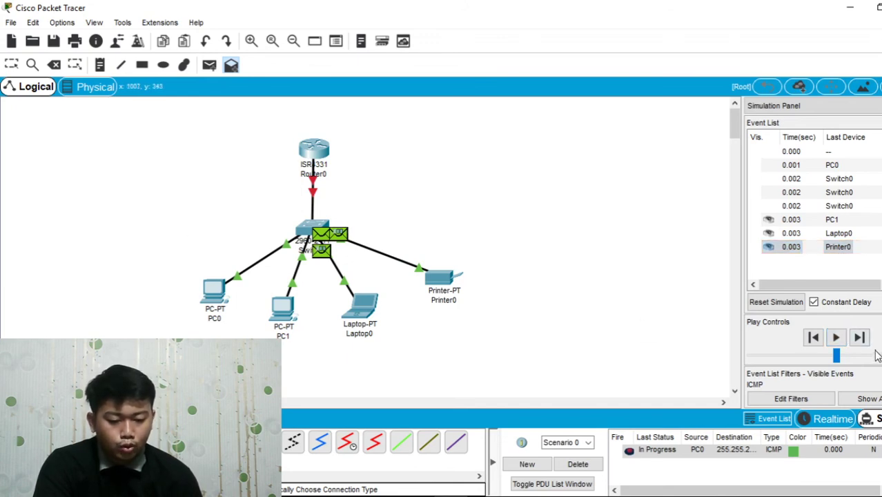
pyautogui.click(836, 338)
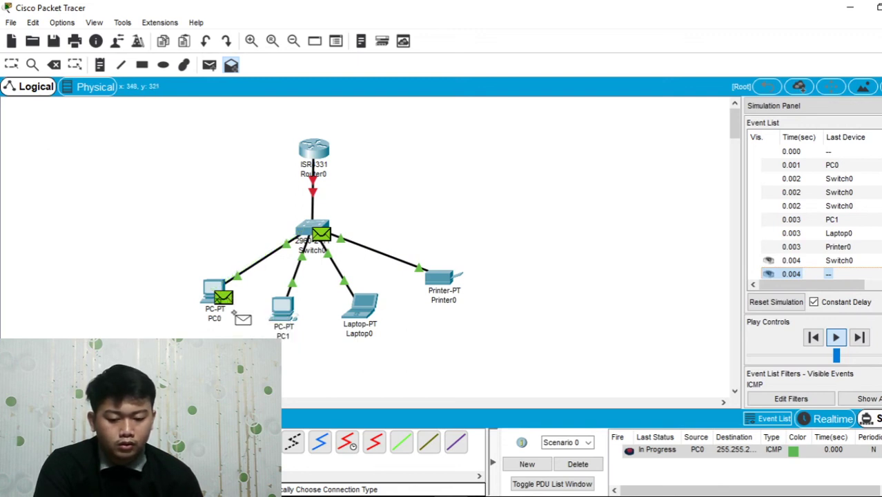
pyautogui.click(836, 339)
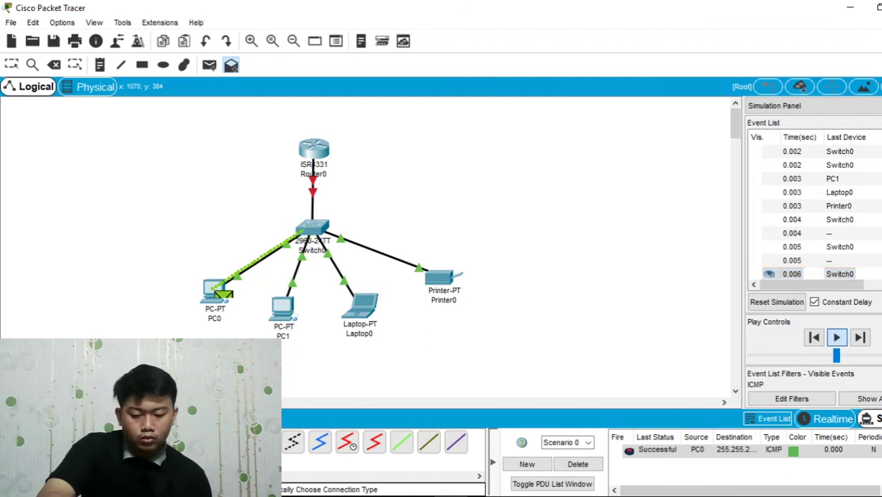
# Switch to the Tugas 3 document in Word
pyautogui.moveTo(352, 496)
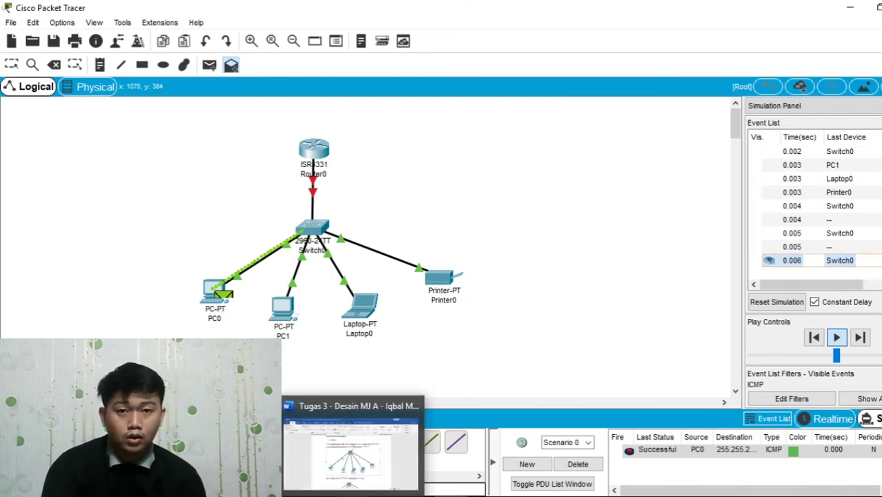